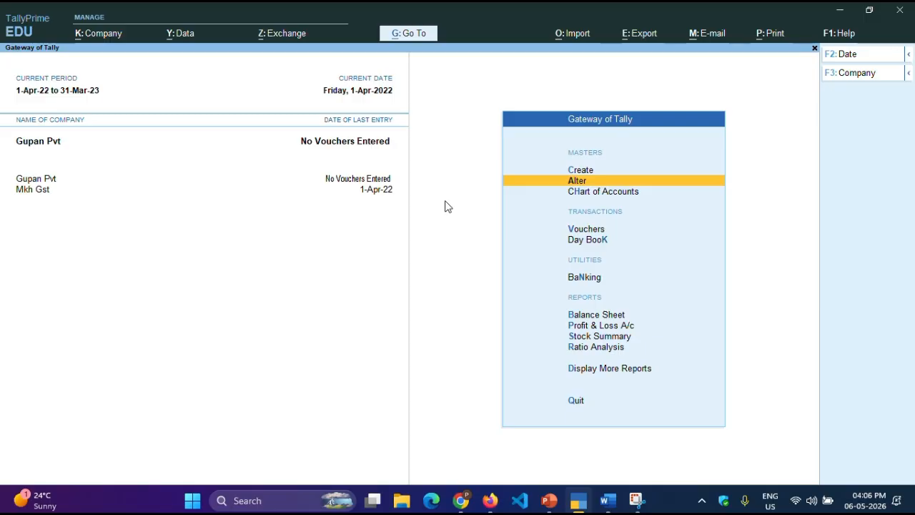
# Check the bill-by-bill balance setting in the Delhi creditor's ledger, and return to the main menu.
pyautogui.press('Return')
pyautogui.press('Down')
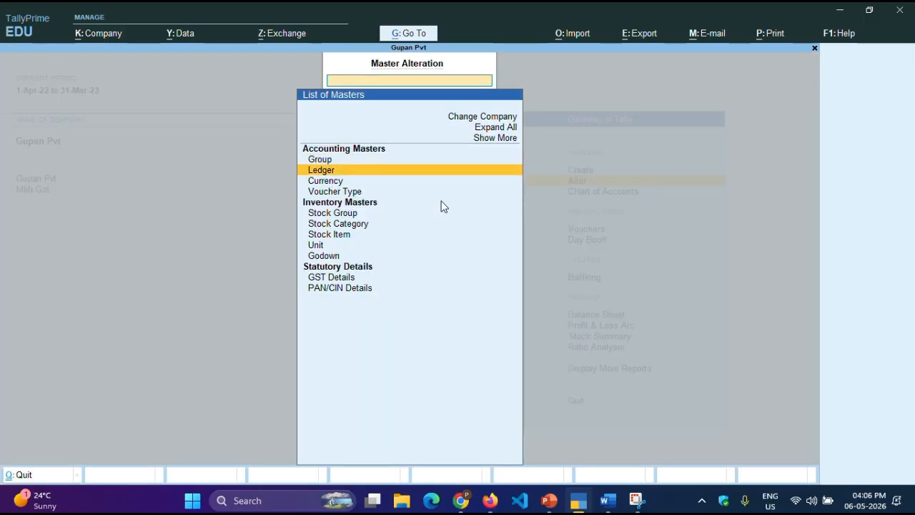
pyautogui.press('Return')
pyautogui.press('Down')
pyautogui.press('Return')
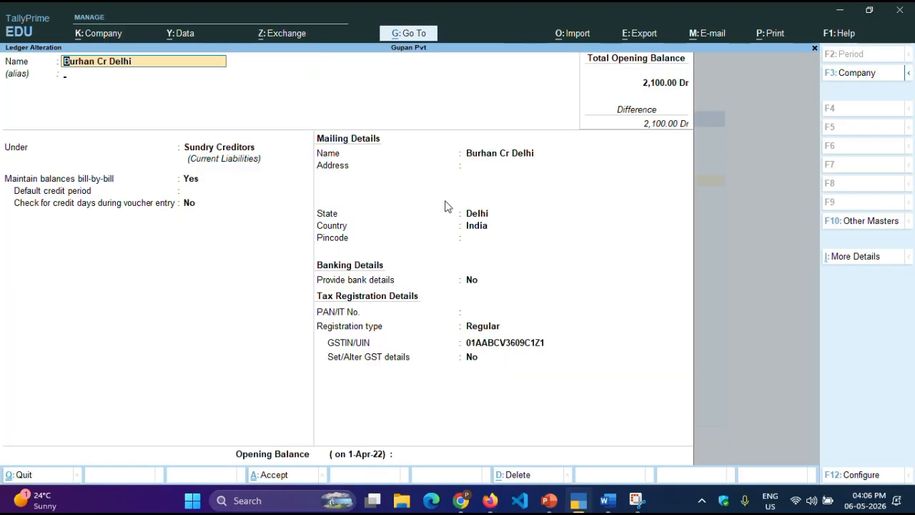
pyautogui.press('Return')
pyautogui.press('Return')
pyautogui.press('Return')
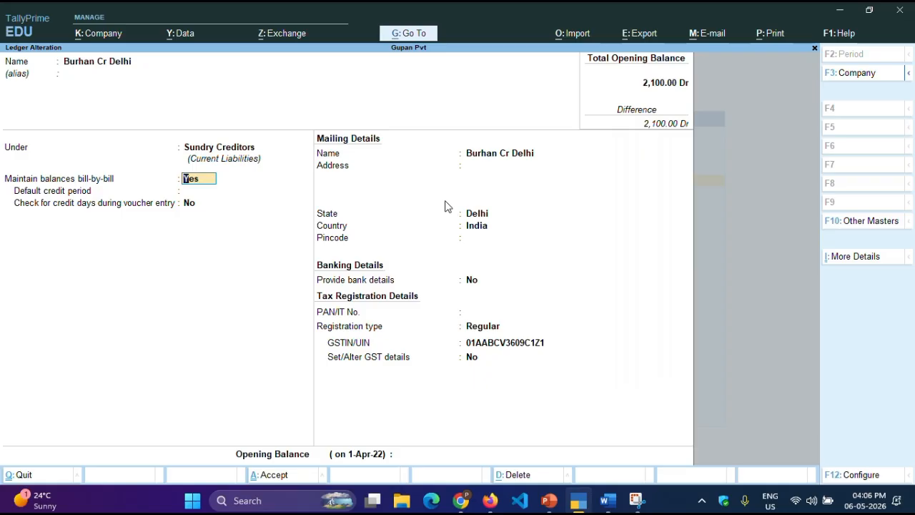
pyautogui.press('BackSpace')
pyautogui.press('Escape')
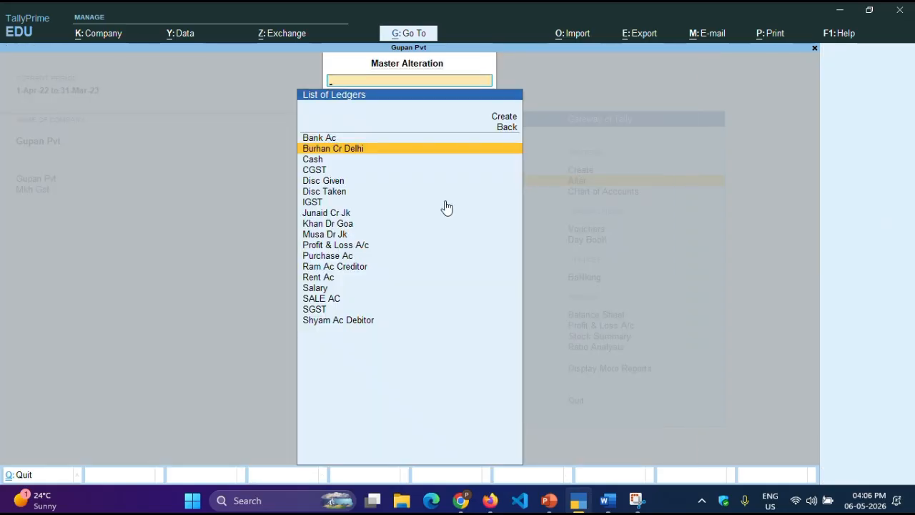
pyautogui.press('Escape')
pyautogui.press('Escape')
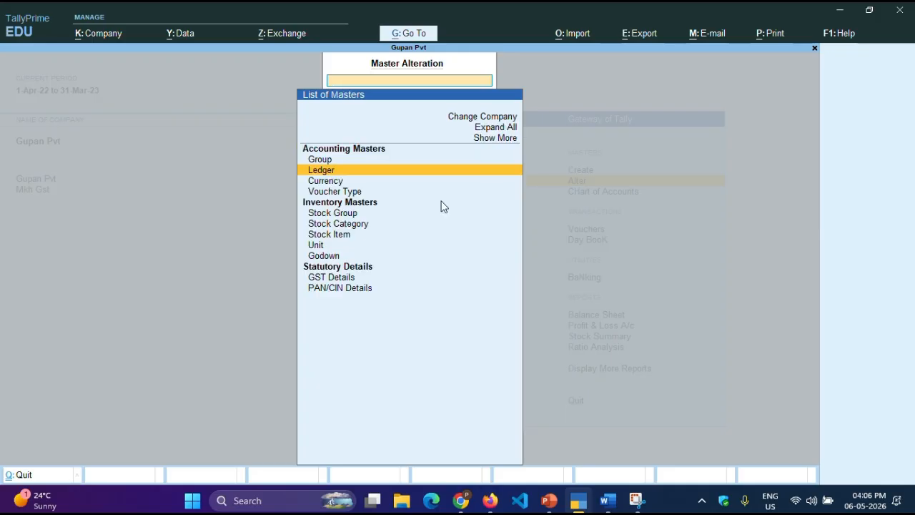
# Start a purchase voucher with supplier invoice number 65465 dated 1-Apr-22.
pyautogui.press('Down')
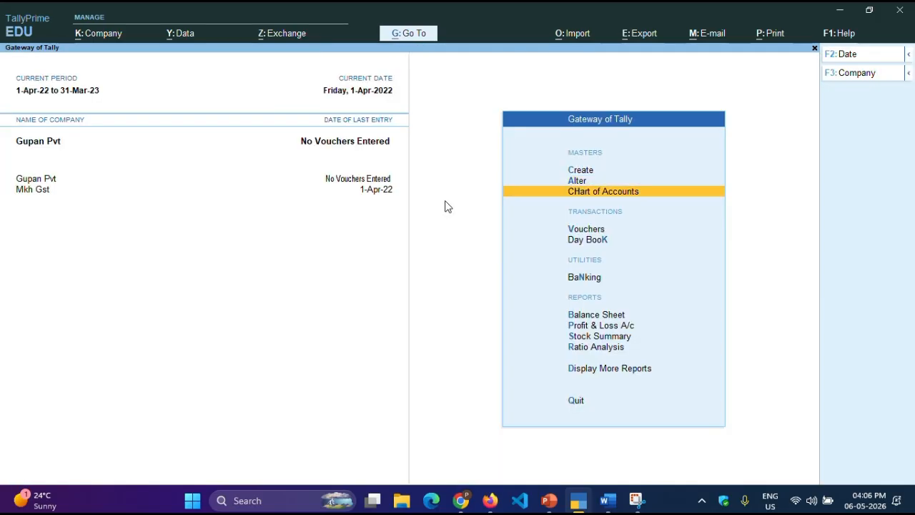
pyautogui.press('Down')
pyautogui.press('Return')
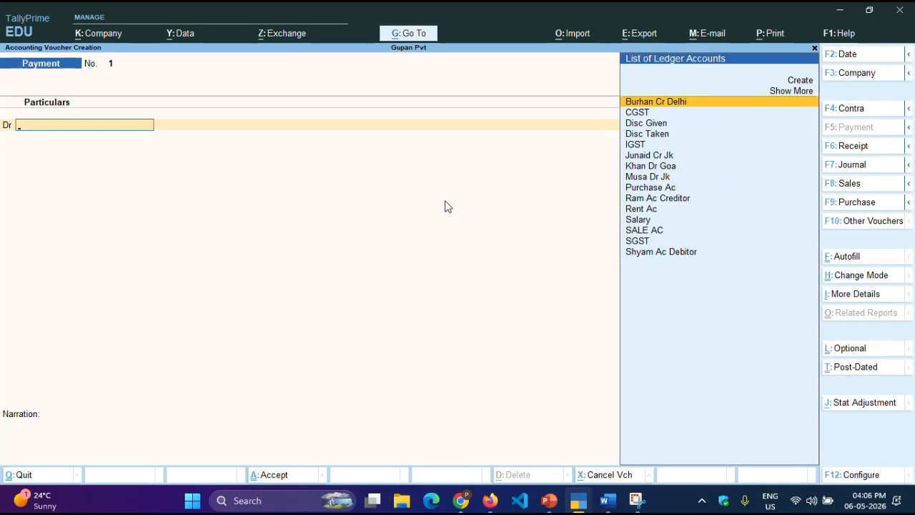
pyautogui.click(876, 205)
pyautogui.write('6')
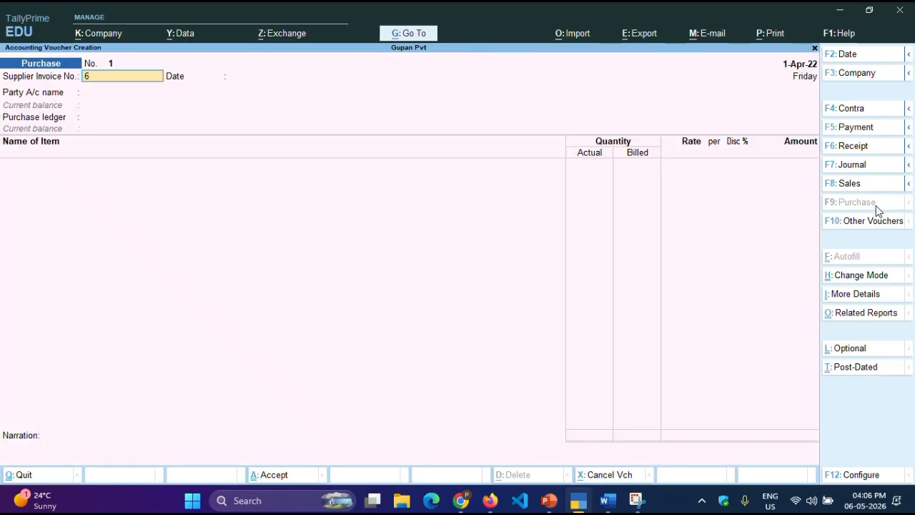
pyautogui.write('5465')
pyautogui.press('Return')
pyautogui.press('Return')
# Choose the Delhi creditor as the voucher's party, accept the default receipt and party details, and use Purchase Ac as the purchase ledger.
pyautogui.press('Down')
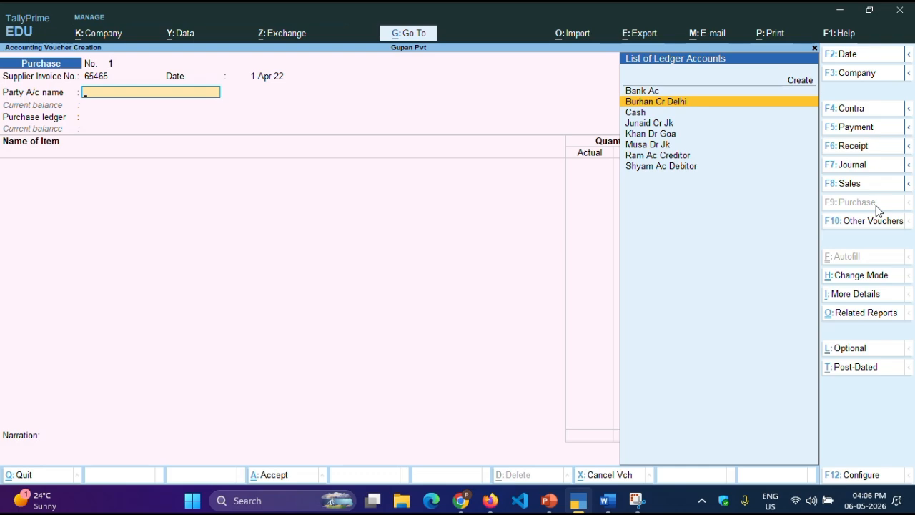
pyautogui.press('Return')
pyautogui.press('Return')
pyautogui.press('Return')
pyautogui.press('Return')
pyautogui.press('Return')
pyautogui.press('Return')
pyautogui.press('Return')
pyautogui.press('Return')
pyautogui.press('Return')
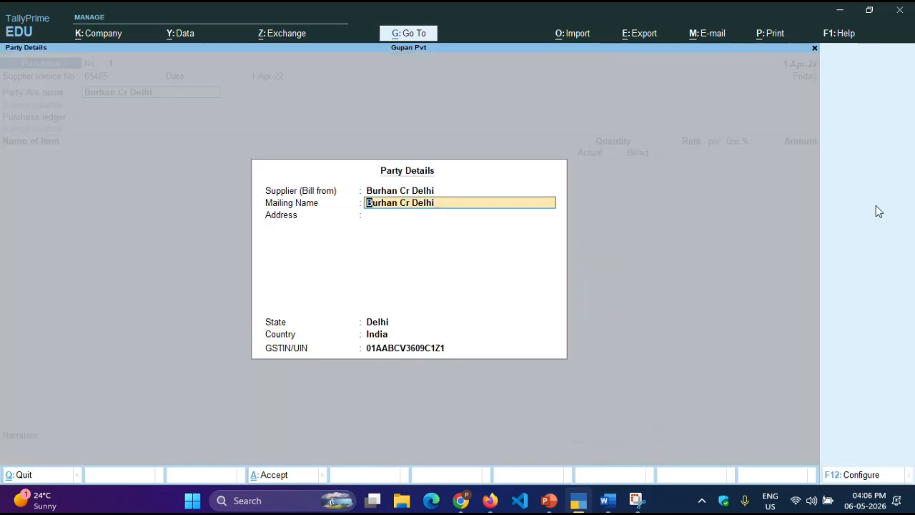
pyautogui.press('Return')
pyautogui.press('Return')
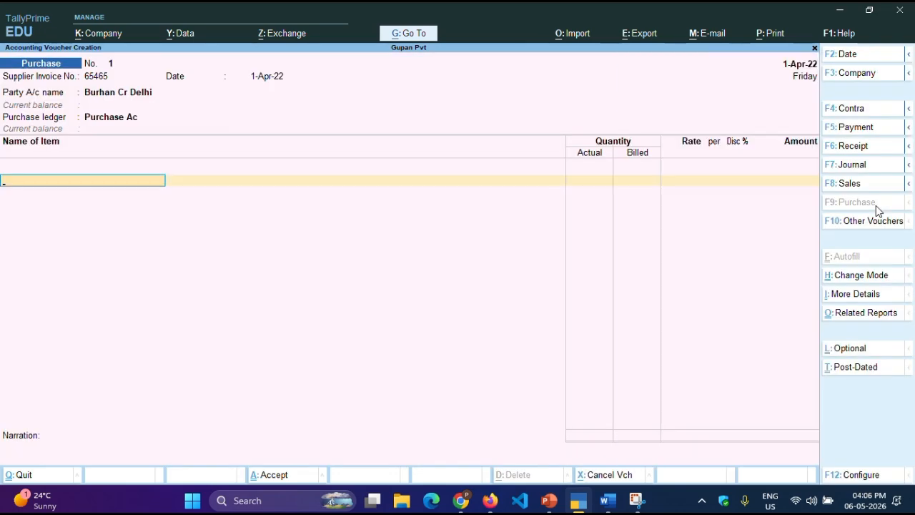
# Add the stock item Keyboard to the purchase with a quantity of 10 pcs at a rate of 350.
pyautogui.press('Down')
pyautogui.press('c')
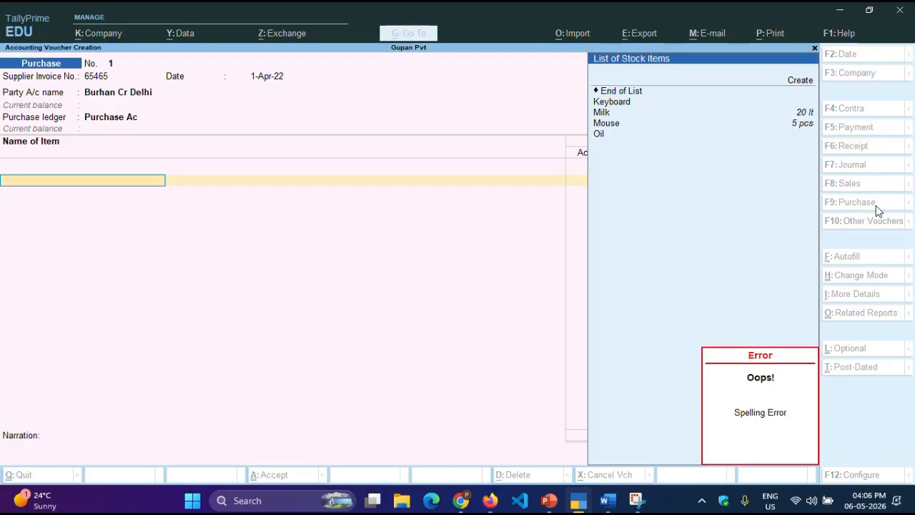
pyautogui.press('Return')
pyautogui.press('Escape')
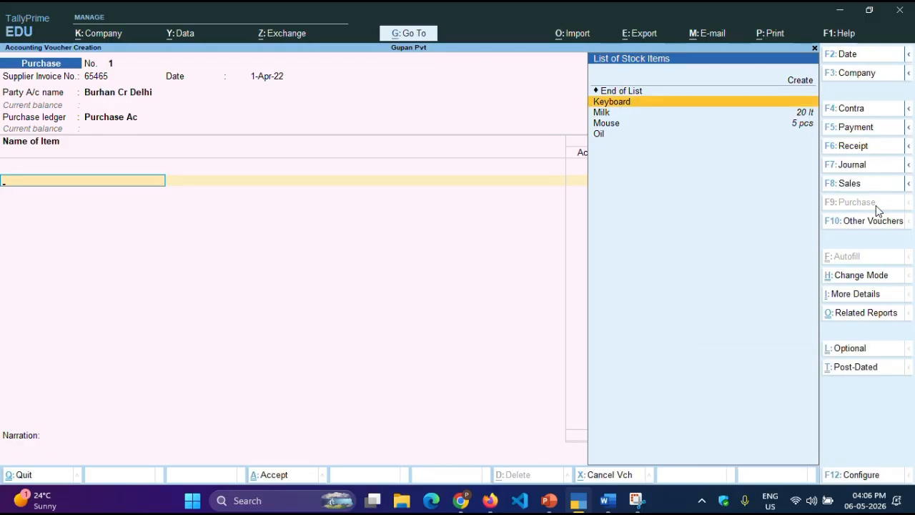
pyautogui.press('Return')
pyautogui.write('10')
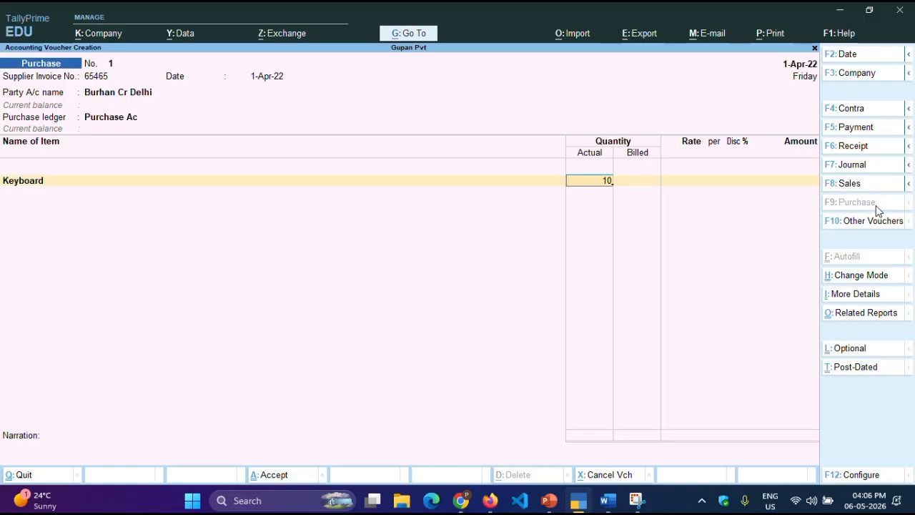
pyautogui.press('Return')
pyautogui.press('Return')
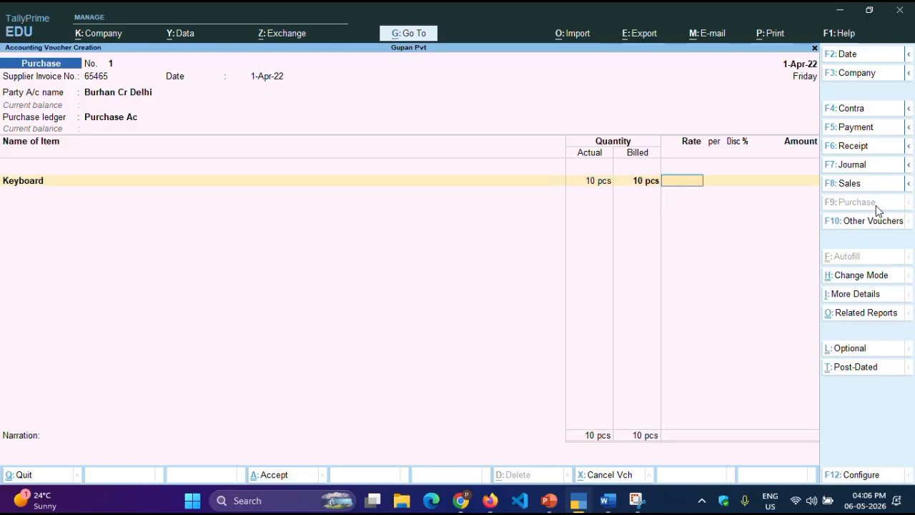
pyautogui.write('350')
pyautogui.press('Return')
pyautogui.press('Return')
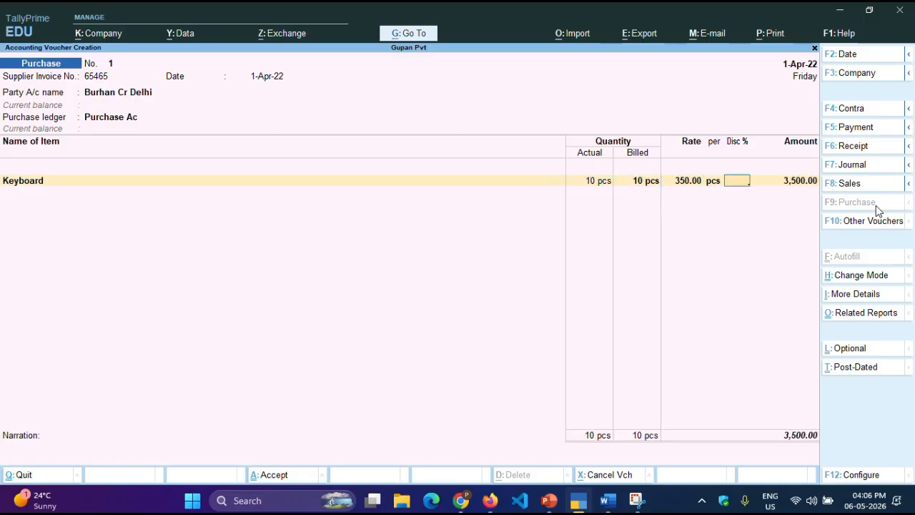
pyautogui.press('Return')
pyautogui.press('Return')
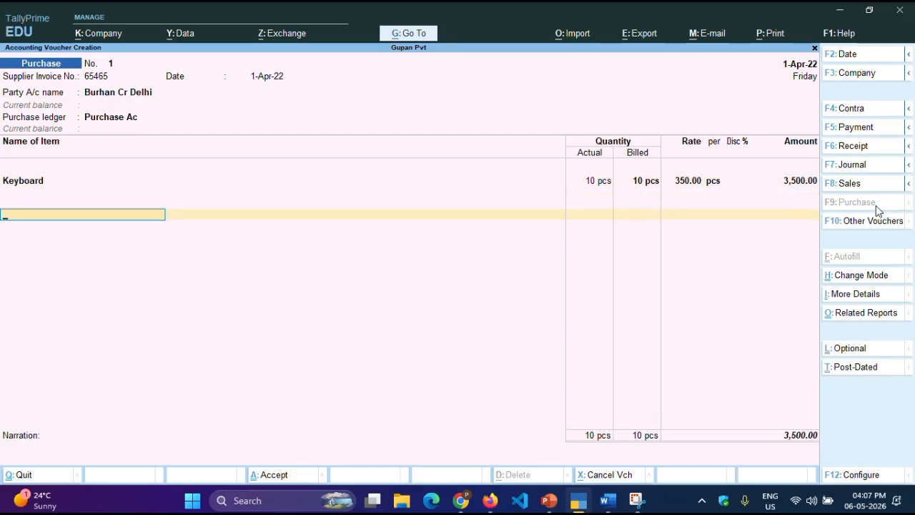
# End the item list and add the IGST ledger as a tax line below the Keyboard entry.
pyautogui.press('Return')
pyautogui.press('Down')
pyautogui.press('Down')
pyautogui.press('Down')
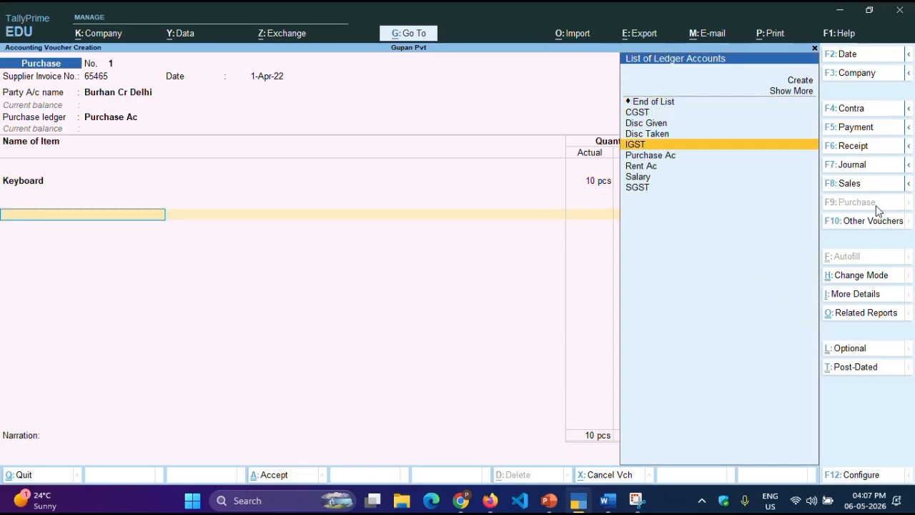
pyautogui.press('Return')
pyautogui.press('Return')
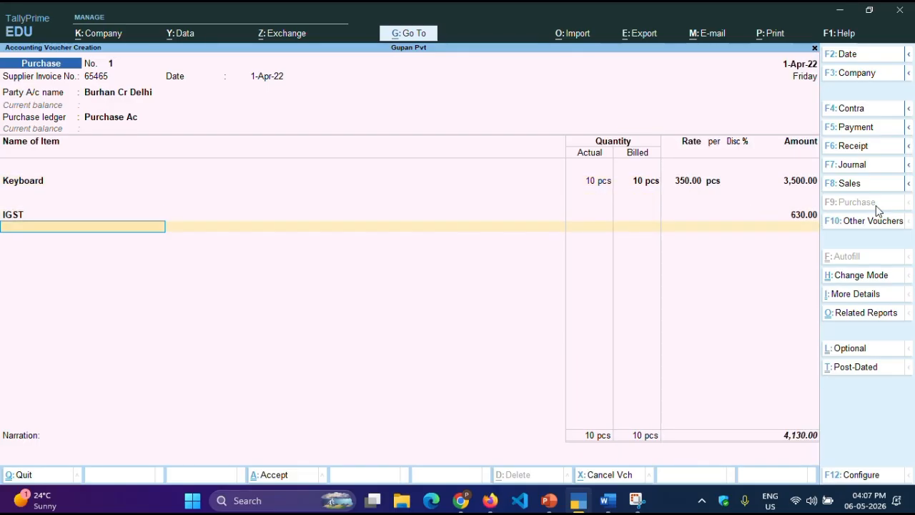
# Allocate the bill as New Ref 65465 with 10 credit days, and save the purchase voucher.
pyautogui.press('Return')
pyautogui.press('Return')
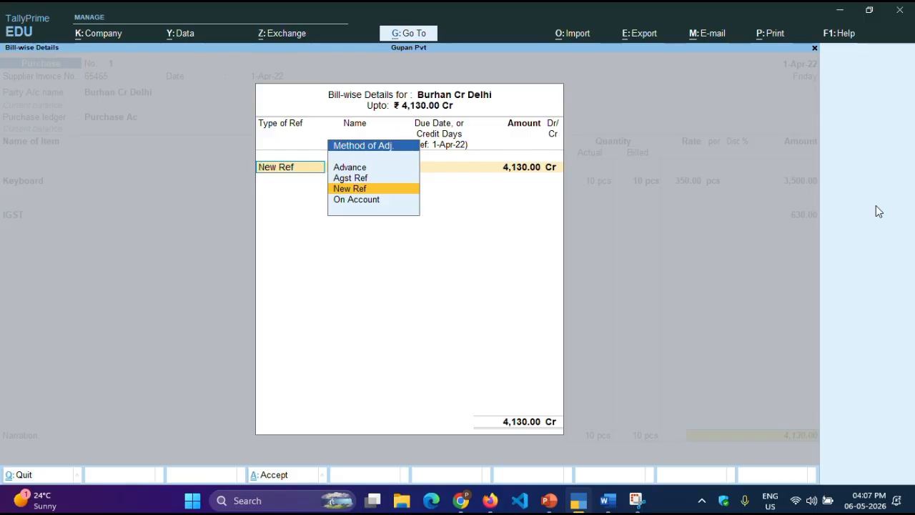
pyautogui.press('Return')
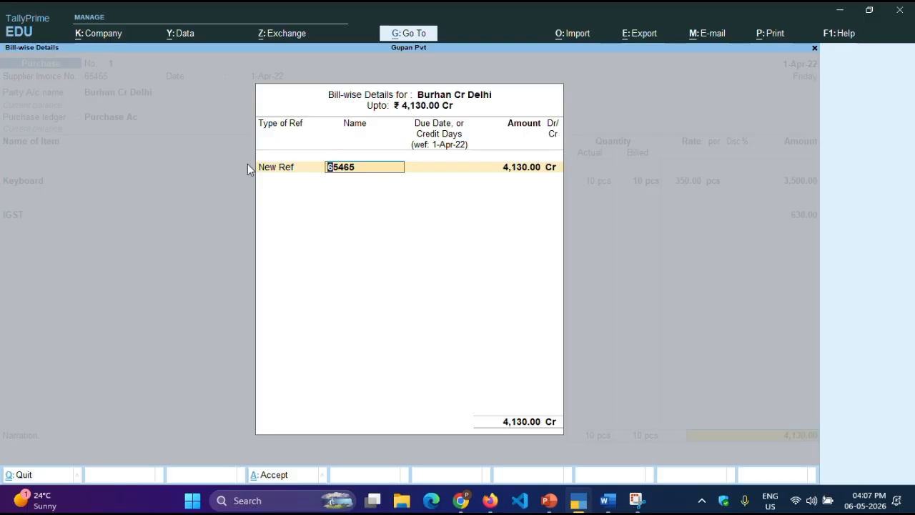
pyautogui.press('Return')
pyautogui.write('10')
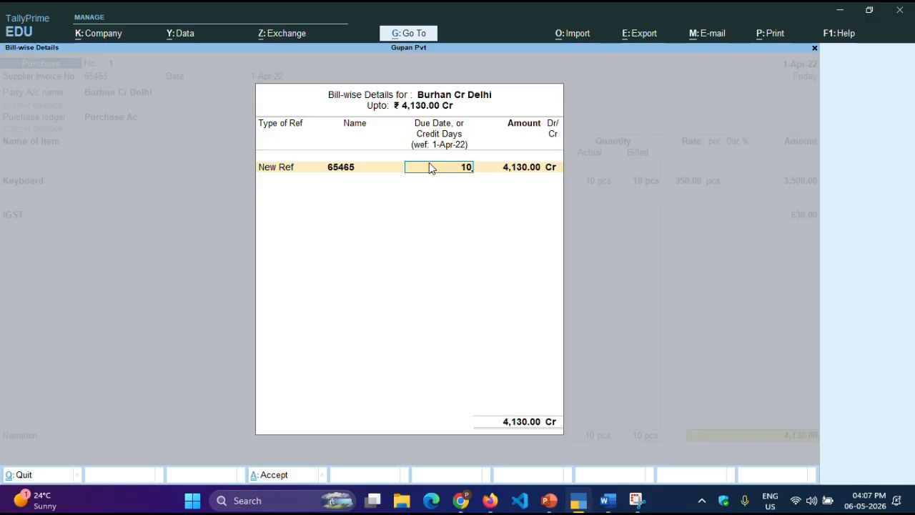
pyautogui.press('Return')
pyautogui.press('Return')
pyautogui.press('Return')
pyautogui.press('Return')
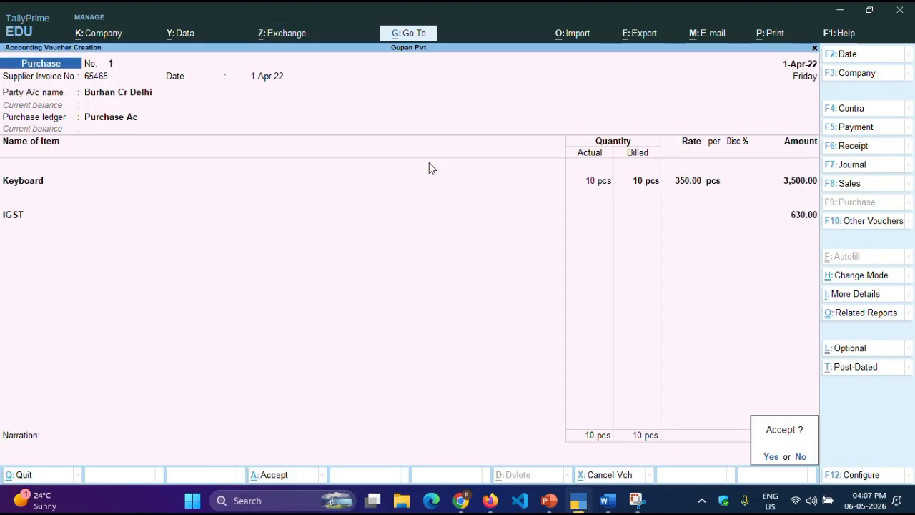
pyautogui.press('Return')
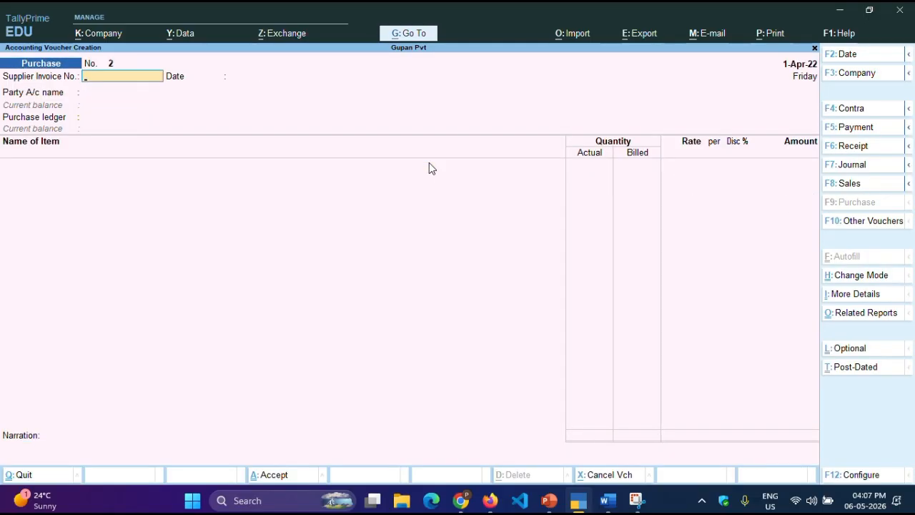
# Enter supplier invoice number 6565 dated 1-Apr-22 on the second purchase voucher.
pyautogui.write('6565')
pyautogui.press('Return')
pyautogui.press('Return')
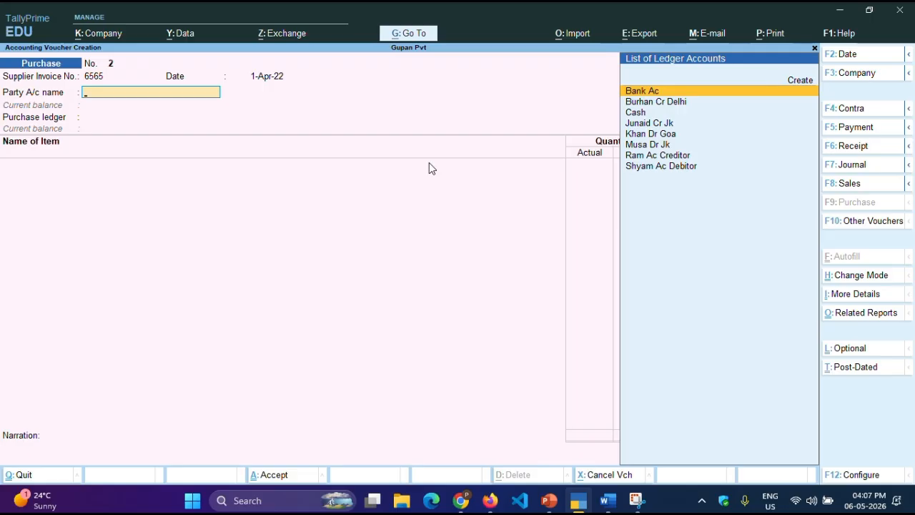
# Set the Delhi creditor as party on the second voucher with default receipt and party details, and Purchase Ac as purchase ledger.
pyautogui.press('Down')
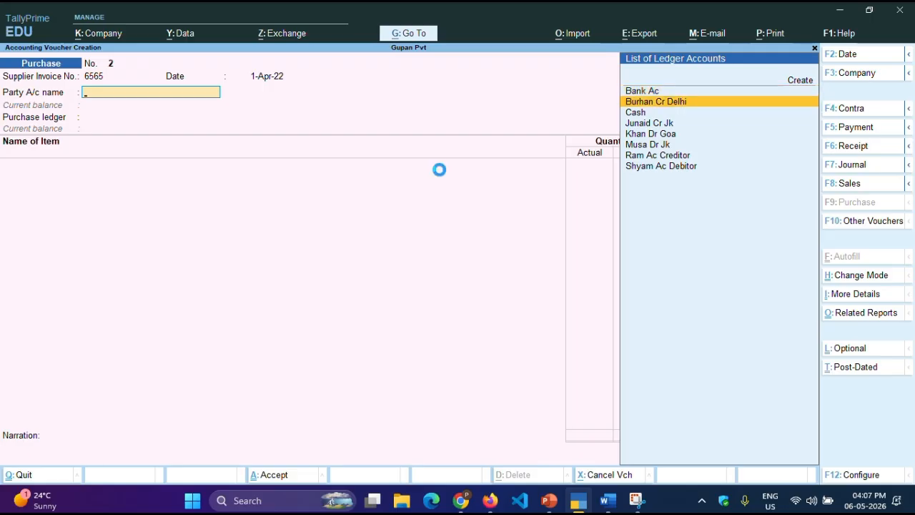
pyautogui.press('Return')
pyautogui.press('Return')
pyautogui.press('Return')
pyautogui.press('Return')
pyautogui.press('Return')
pyautogui.press('Return')
pyautogui.press('Return')
pyautogui.press('Return')
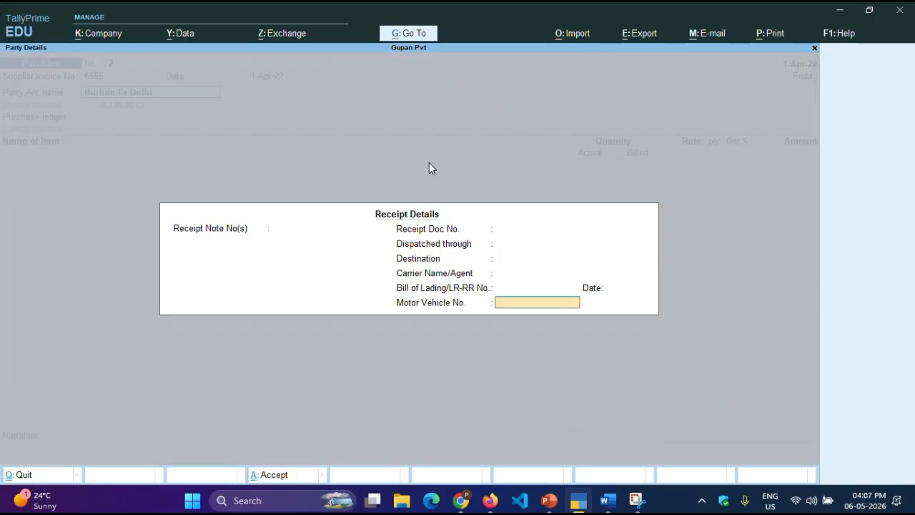
pyautogui.press('Return')
pyautogui.press('Return')
pyautogui.press('Return')
pyautogui.hotkey('ctrl', 'a')
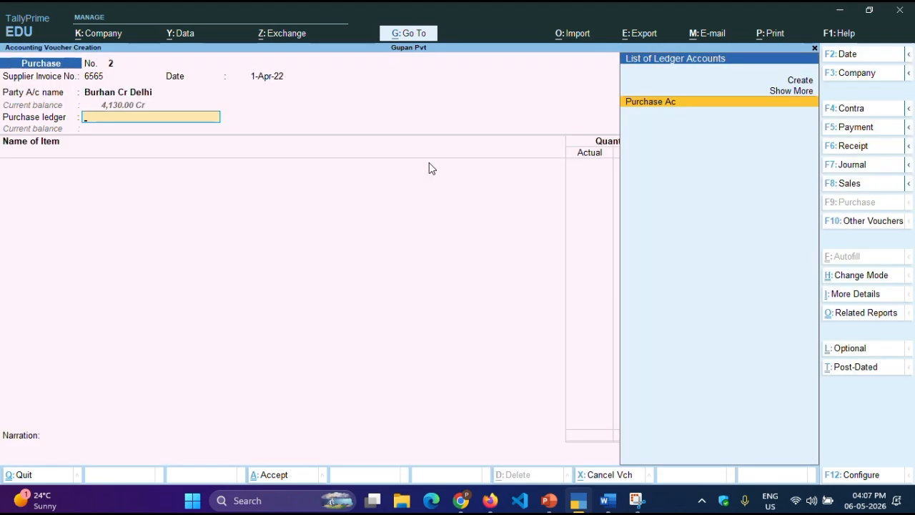
pyautogui.press('Return')
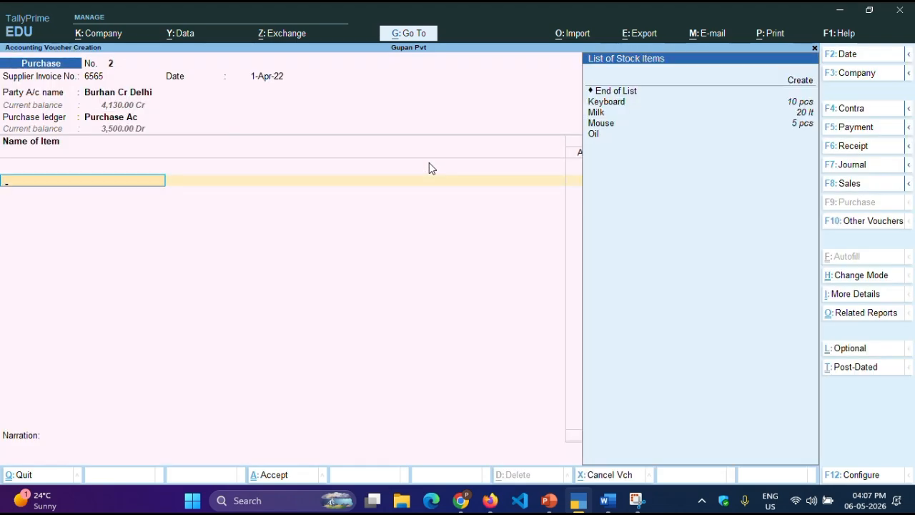
# Add the stock item Keyboard to the second voucher with a quantity of 5 pcs at the default rate of 350.
pyautogui.press('Down')
pyautogui.press('Return')
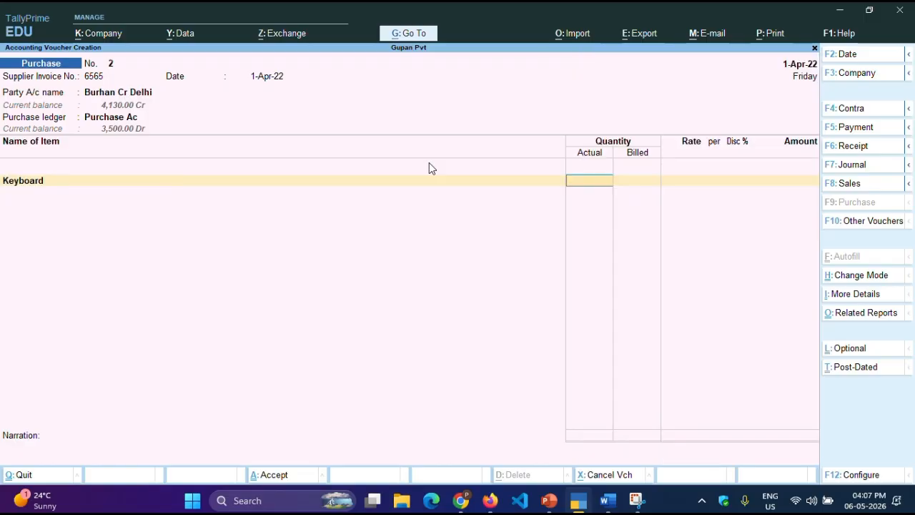
pyautogui.write('5')
pyautogui.press('Return')
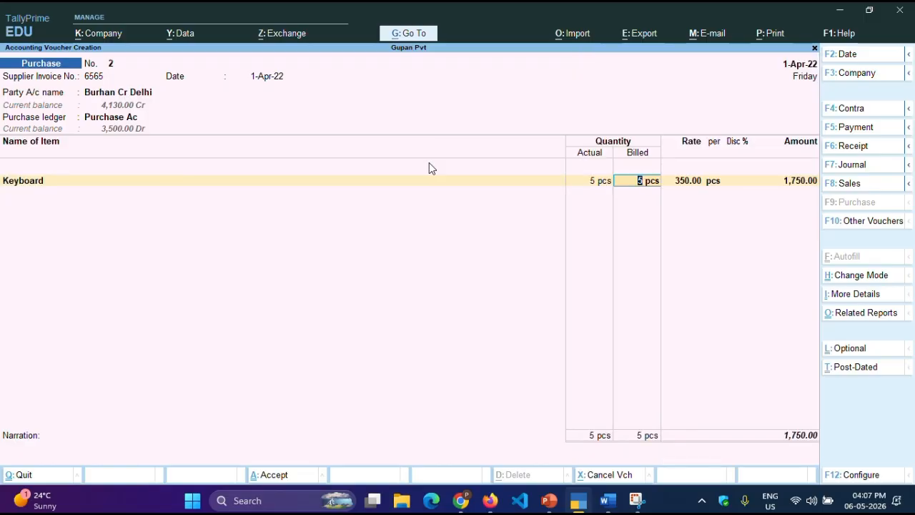
pyautogui.press('Return')
pyautogui.press('Return')
pyautogui.press('Return')
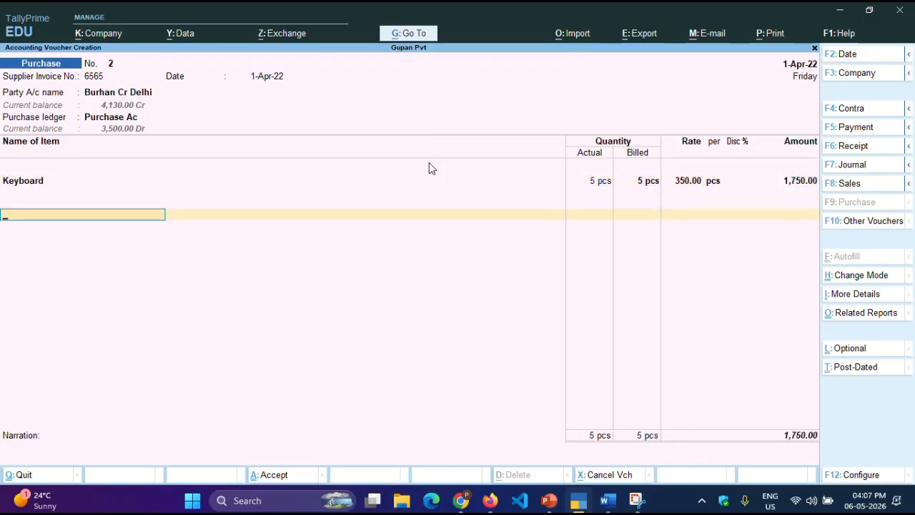
# Finish the second voucher's item list and add the IGST ledger line.
pyautogui.press('Return')
pyautogui.press('Down')
pyautogui.press('Down')
pyautogui.press('Down')
pyautogui.press('Down')
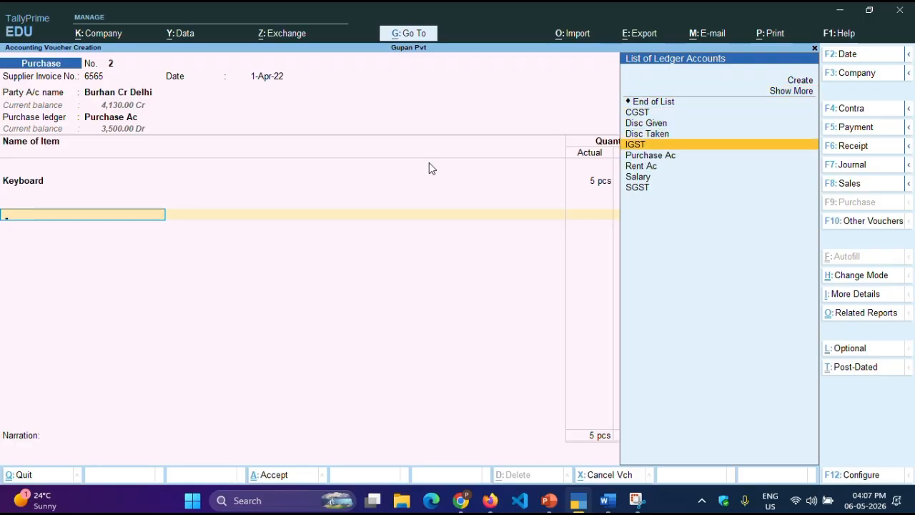
pyautogui.press('Return')
pyautogui.press('Return')
# Book the Delhi creditor's bill as New Ref 6565 with 10 credit days and save the second purchase voucher without a narration.
pyautogui.press('Return')
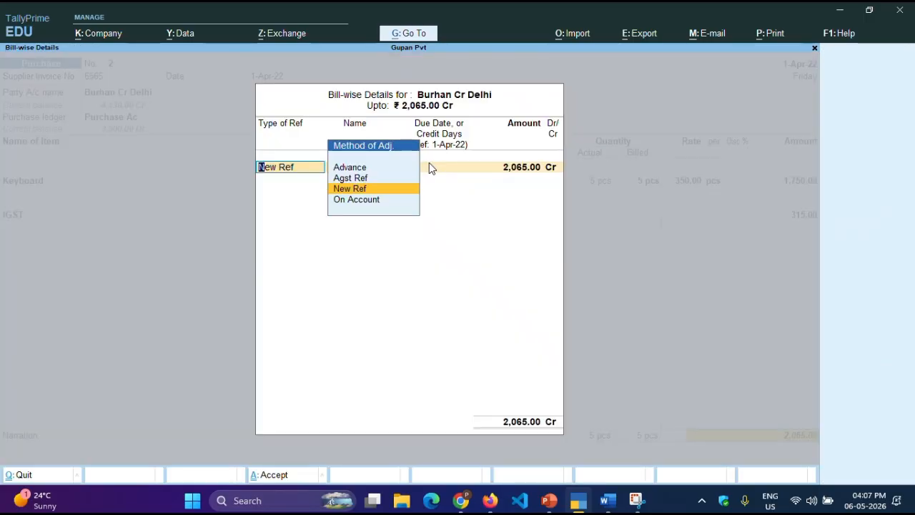
pyautogui.press('Return')
pyautogui.press('Return')
pyautogui.write('10')
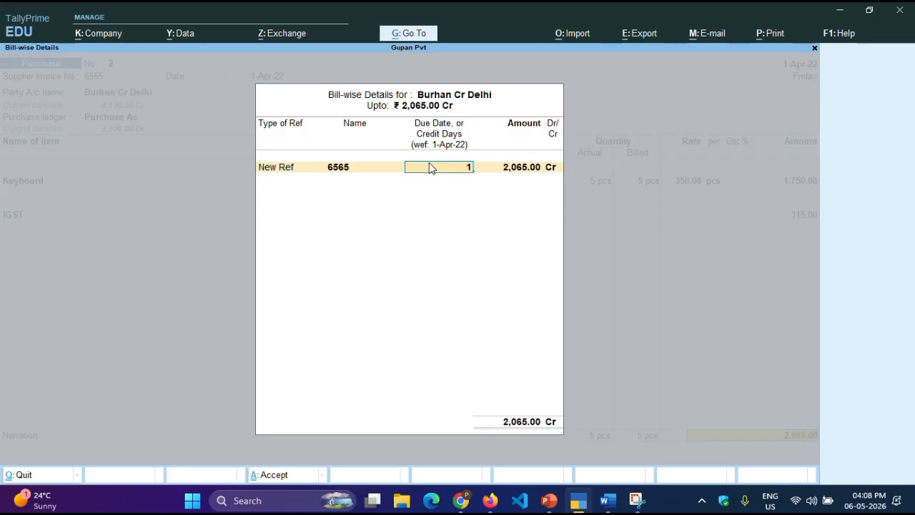
pyautogui.press('Return')
pyautogui.press('Return')
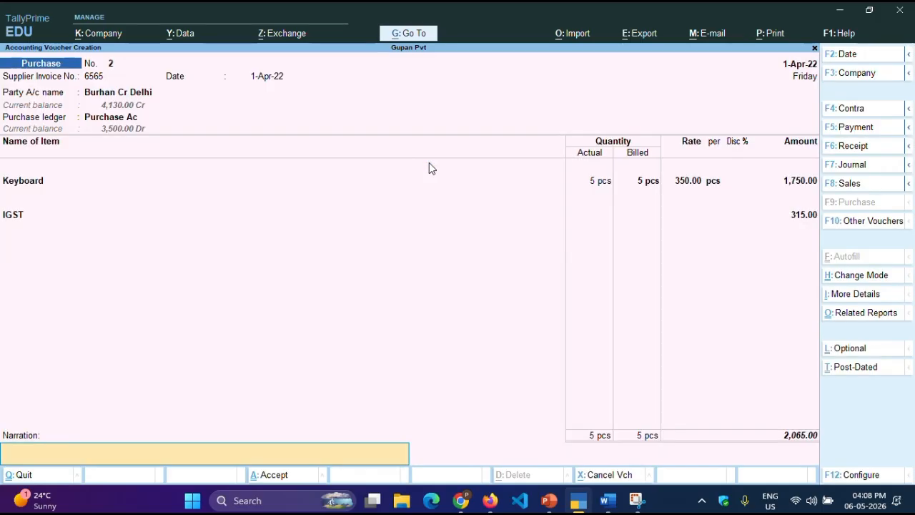
pyautogui.press('Return')
pyautogui.press('Return')
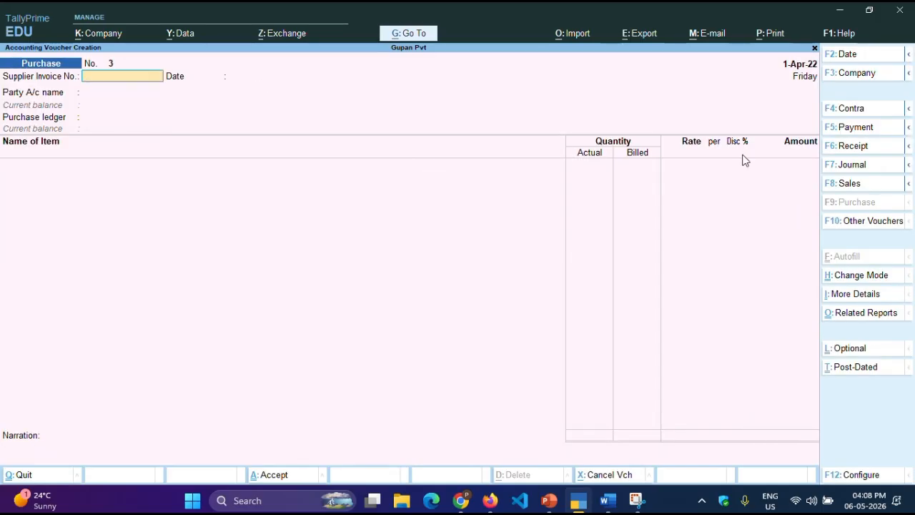
# Start a sales voucher and choose the Goa debtor as its party account.
pyautogui.click(843, 186)
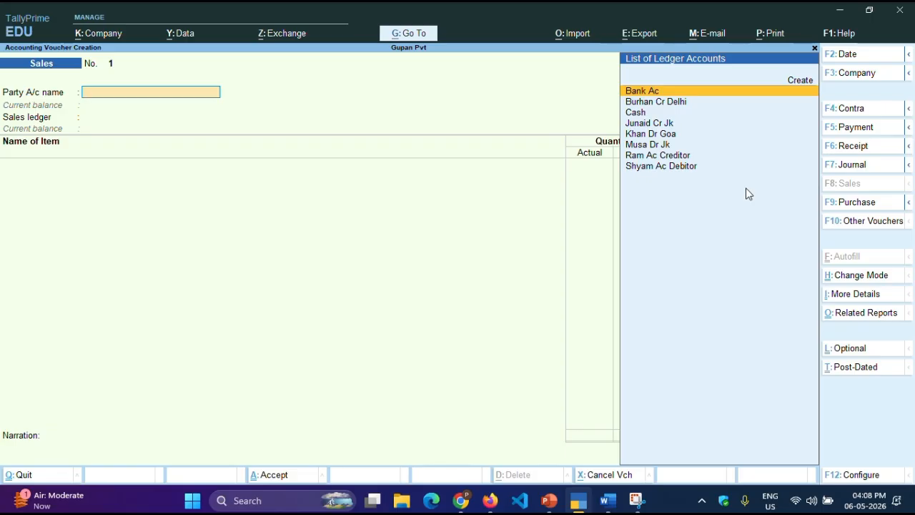
pyautogui.press('Down')
pyautogui.press('Down')
pyautogui.press('Down')
pyautogui.press('Down')
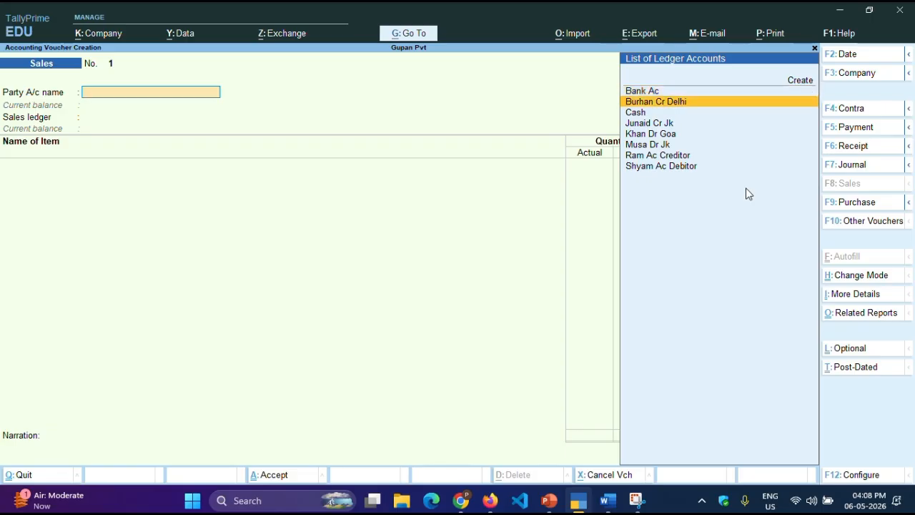
pyautogui.press('Return')
# Leave the first sales voucher's dispatch details blank, keep the default party details, and use SALE AC as the sales ledger.
pyautogui.press('Return')
pyautogui.press('Return')
pyautogui.press('Return')
pyautogui.press('Return')
pyautogui.press('Return')
pyautogui.press('Return')
pyautogui.press('Return')
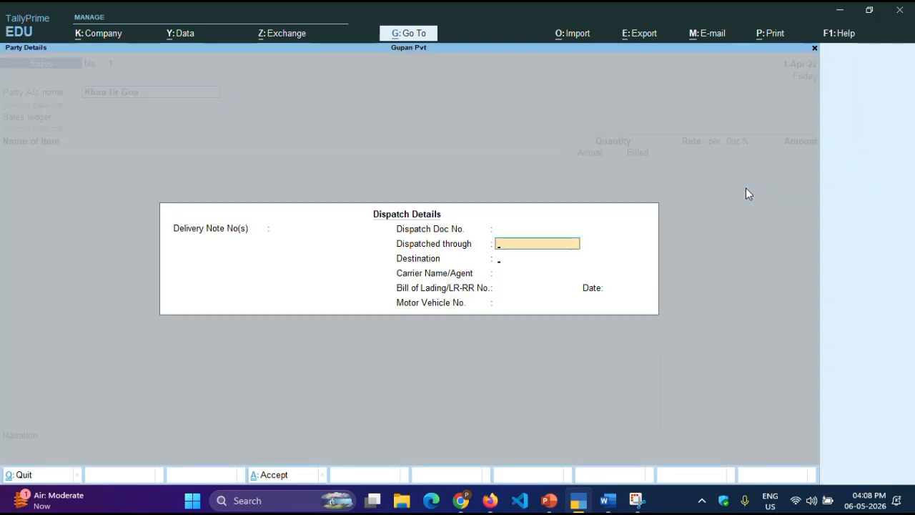
pyautogui.press('Return')
pyautogui.press('Return')
pyautogui.press('Return')
pyautogui.press('Return')
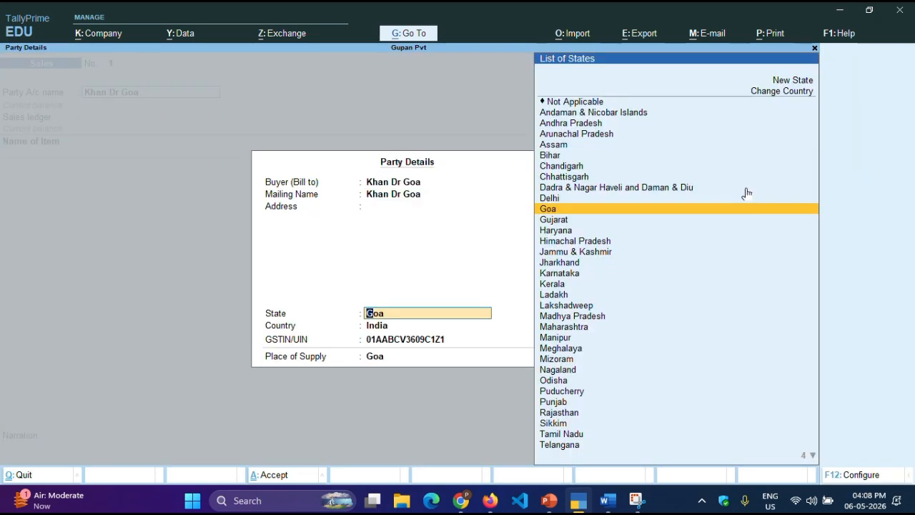
pyautogui.press('Return')
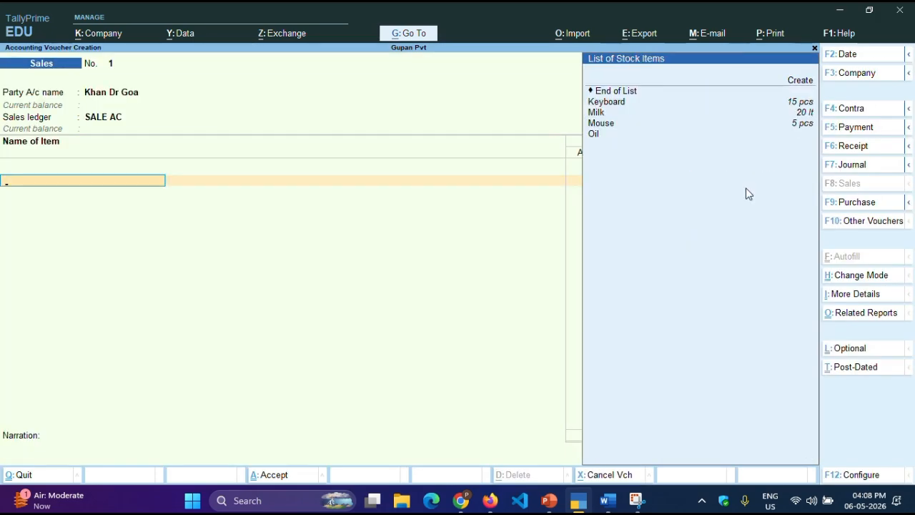
# Add the stock item Keyboard to the first sales voucher with a quantity of 7 pcs at a rate of 540.
pyautogui.press('Down')
pyautogui.press('Return')
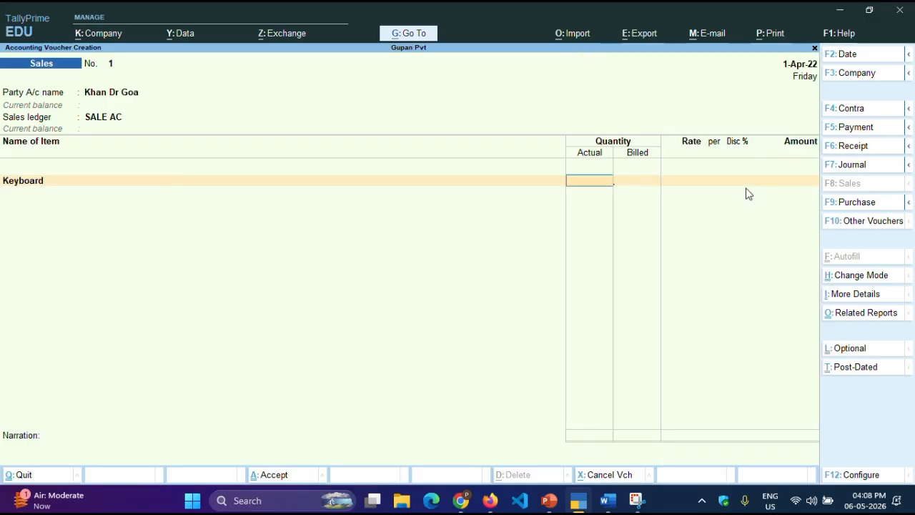
pyautogui.write('7')
pyautogui.press('Return')
pyautogui.press('Return')
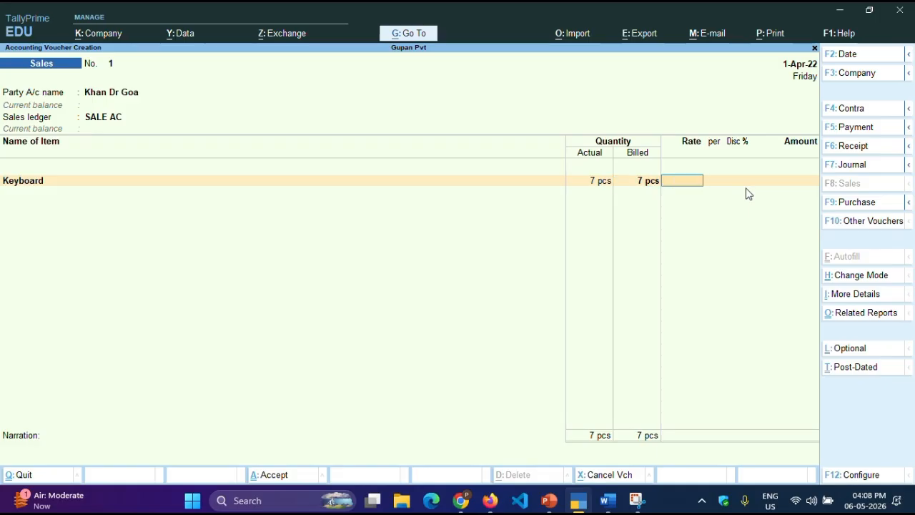
pyautogui.write('540')
pyautogui.press('Return')
pyautogui.press('Return')
pyautogui.press('Return')
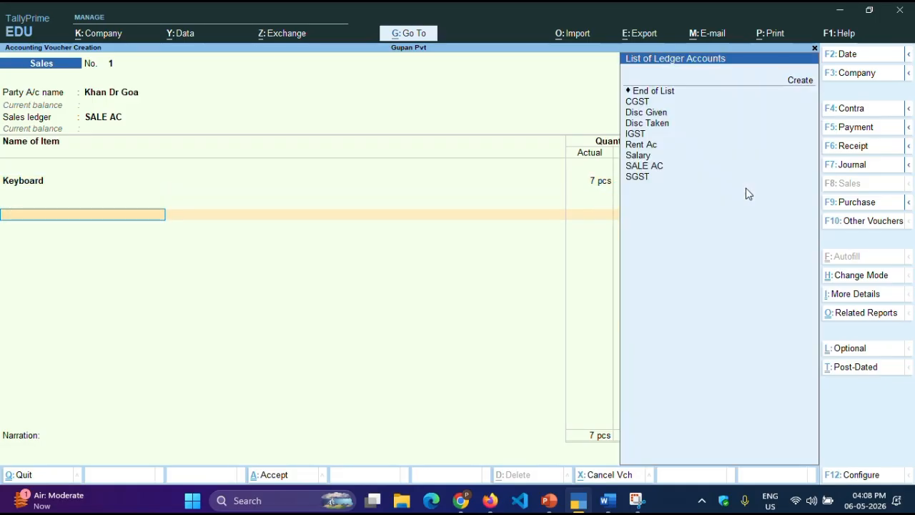
# Finish the first sales voucher's item list and add the IGST ledger line.
pyautogui.press('Return')
pyautogui.press('Down')
pyautogui.press('Down')
pyautogui.press('Down')
pyautogui.press('Down')
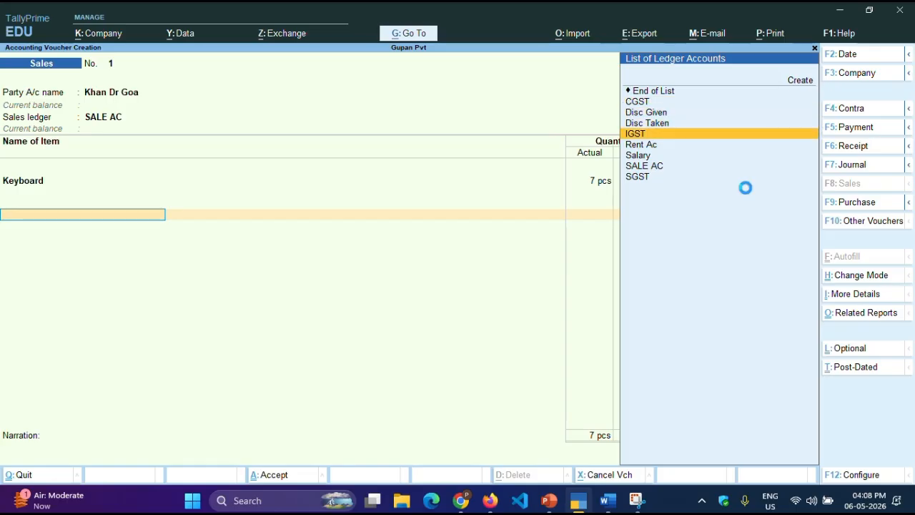
pyautogui.press('Return')
pyautogui.press('Return')
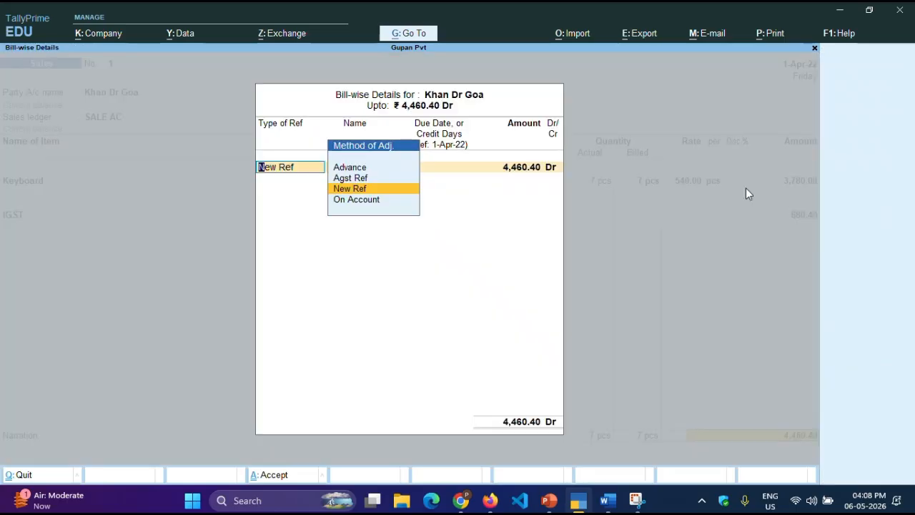
# Book the Goa debtor's bill as New Ref 1 with 7 credit days and save the first sales voucher without a narration.
pyautogui.press('Return')
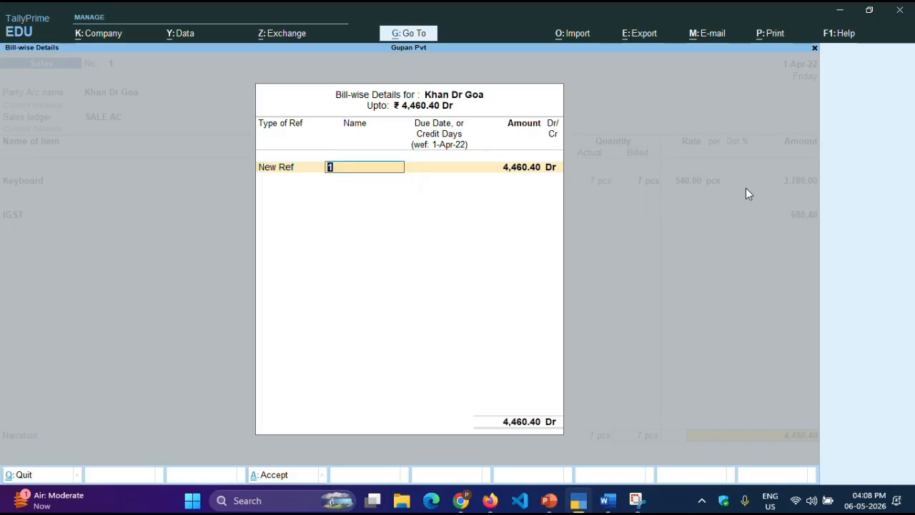
pyautogui.press('Return')
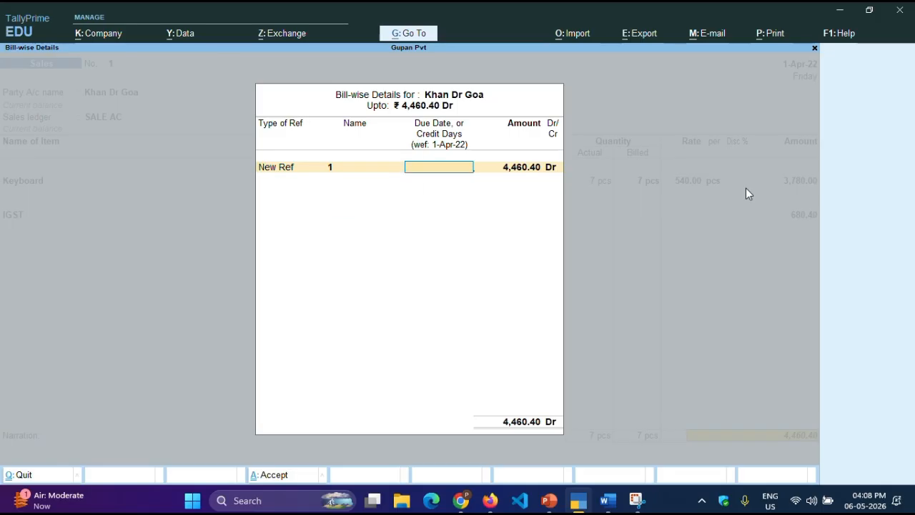
pyautogui.write('7')
pyautogui.press('Return')
pyautogui.press('Return')
pyautogui.press('Return')
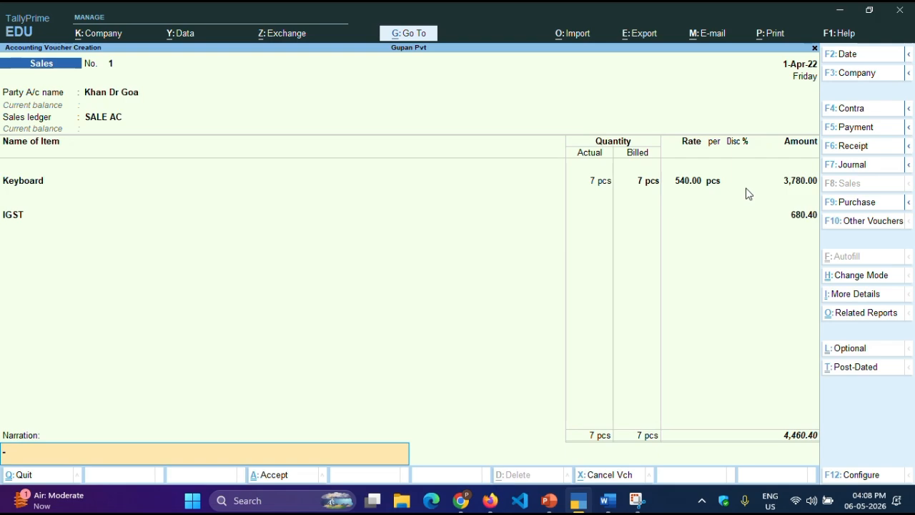
pyautogui.press('Return')
pyautogui.press('Return')
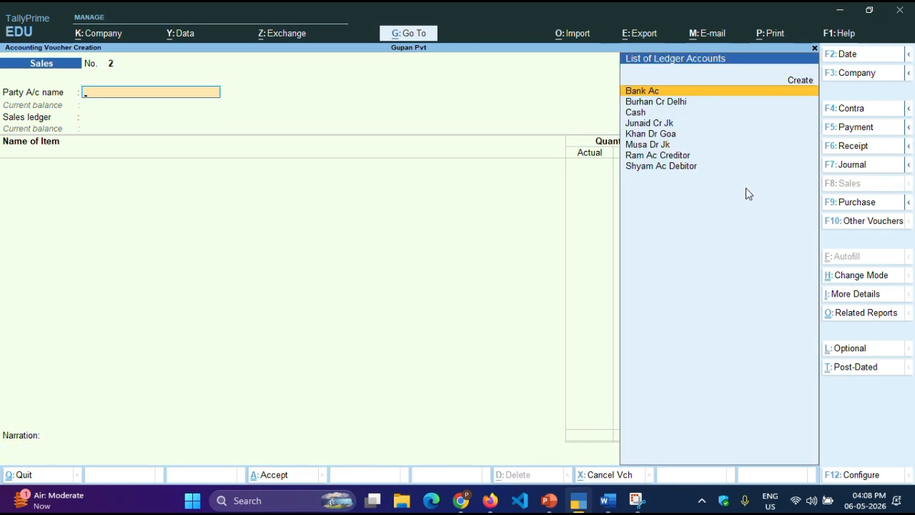
# Choose the Goa debtor as the party account of the second sales voucher.
pyautogui.press('Down')
pyautogui.press('Down')
pyautogui.press('Down')
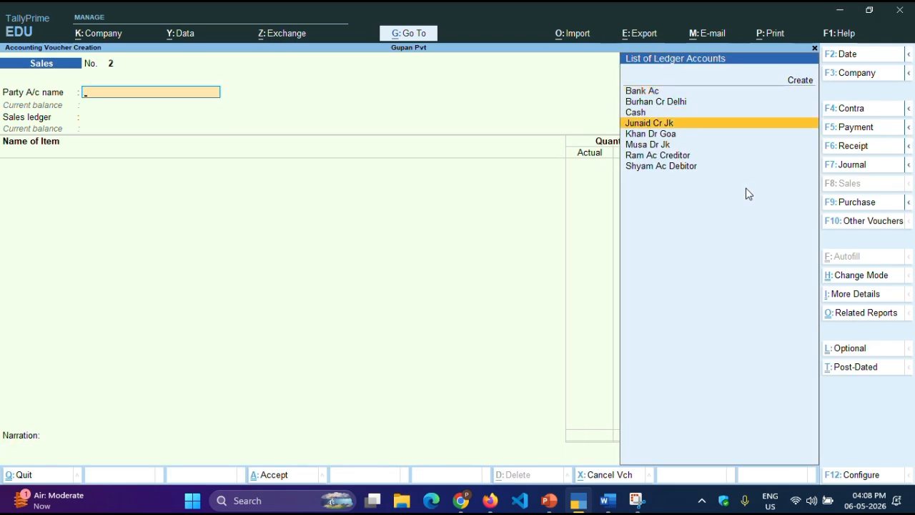
pyautogui.press('Down')
pyautogui.press('Return')
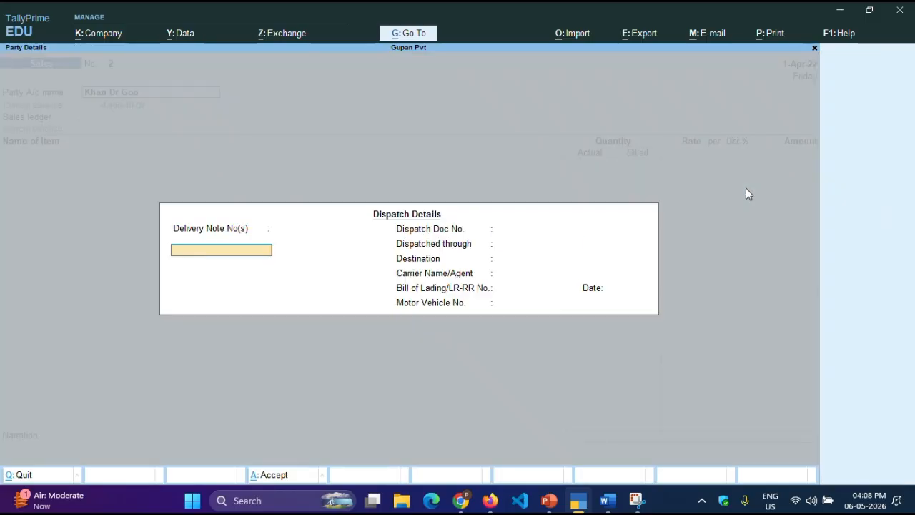
# Keep blank dispatch details and default party details on the second sales voucher, and set SALE AC as its sales ledger.
pyautogui.press('Return')
pyautogui.press('Return')
pyautogui.press('Return')
pyautogui.press('Return')
pyautogui.press('Return')
pyautogui.press('Return')
pyautogui.press('Return')
pyautogui.press('Return')
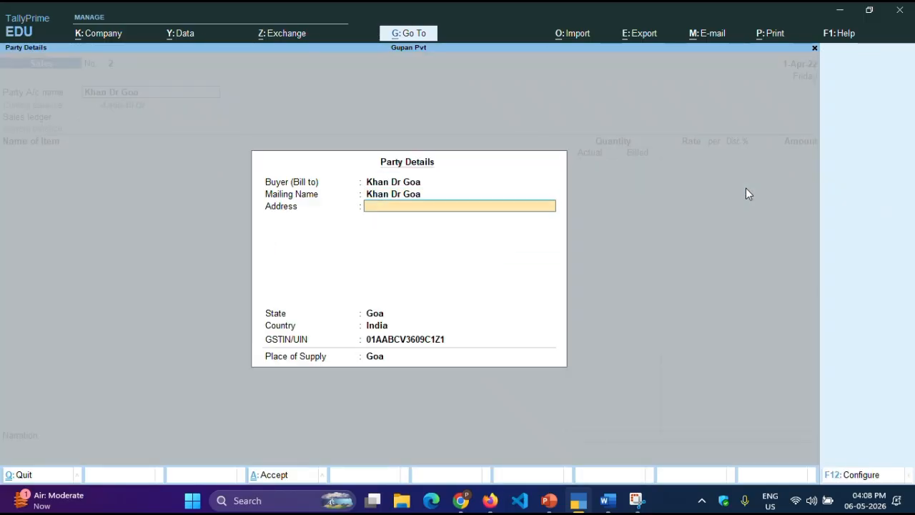
pyautogui.press('Return')
pyautogui.press('Return')
pyautogui.press('Return')
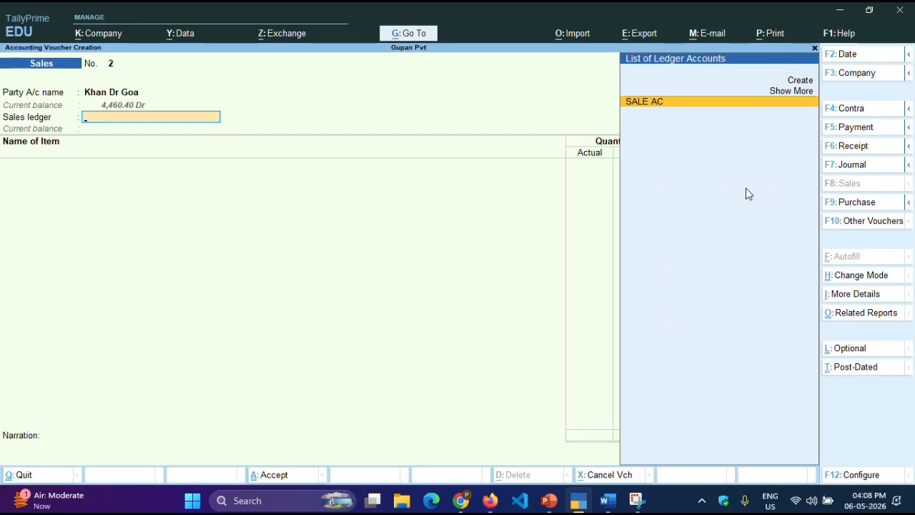
pyautogui.press('Return')
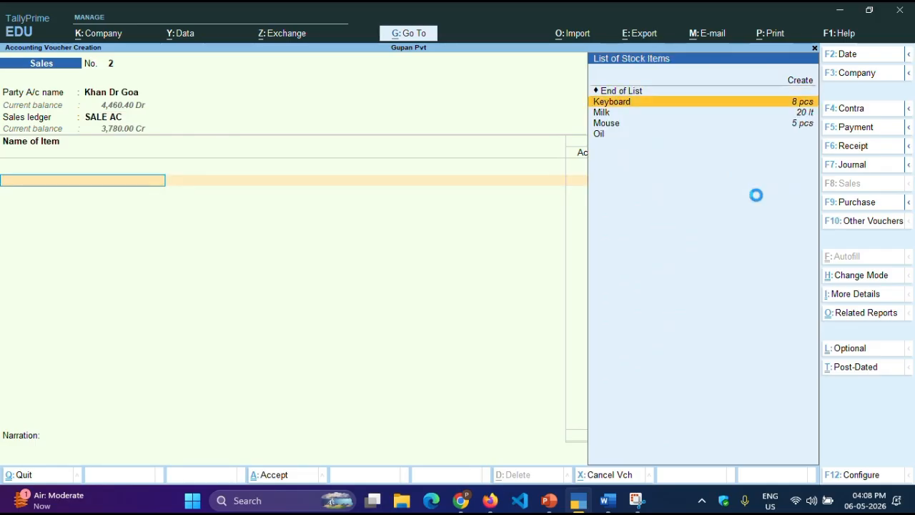
# Add the stock item Keyboard to the second sales voucher with a quantity of 5 pcs at the default rate of 540.
pyautogui.press('Return')
pyautogui.write('5')
pyautogui.press('Return')
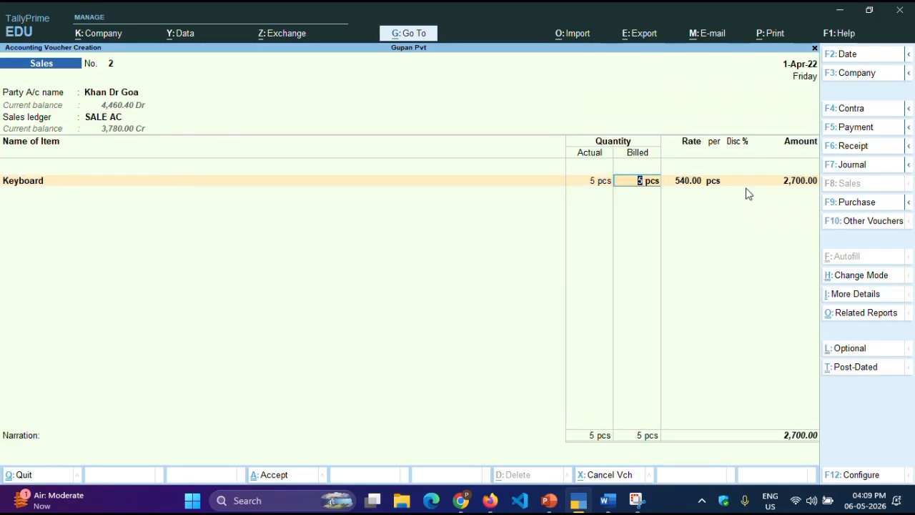
pyautogui.press('Return')
pyautogui.press('Return')
pyautogui.press('Return')
pyautogui.press('Return')
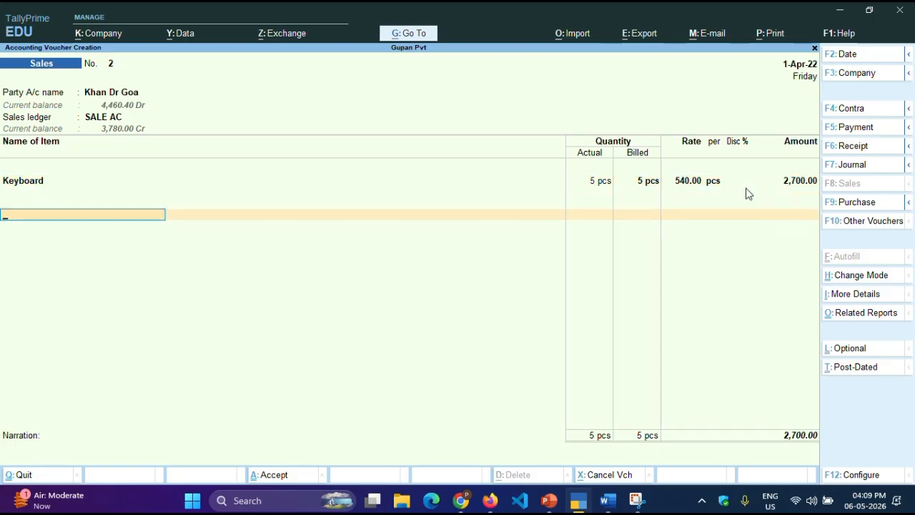
# Finish the second sales voucher's item list and add the IGST ledger line.
pyautogui.press('Return')
pyautogui.press('Down')
pyautogui.press('Down')
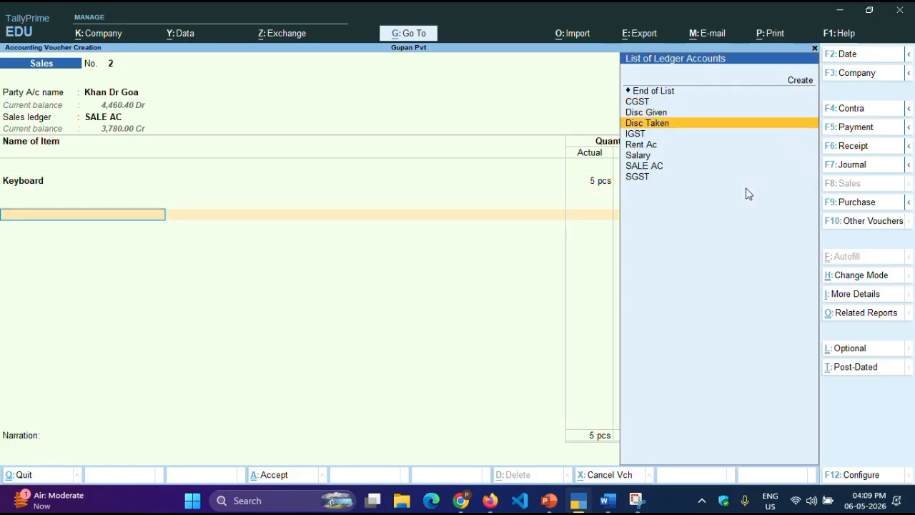
pyautogui.press('Down')
pyautogui.press('Return')
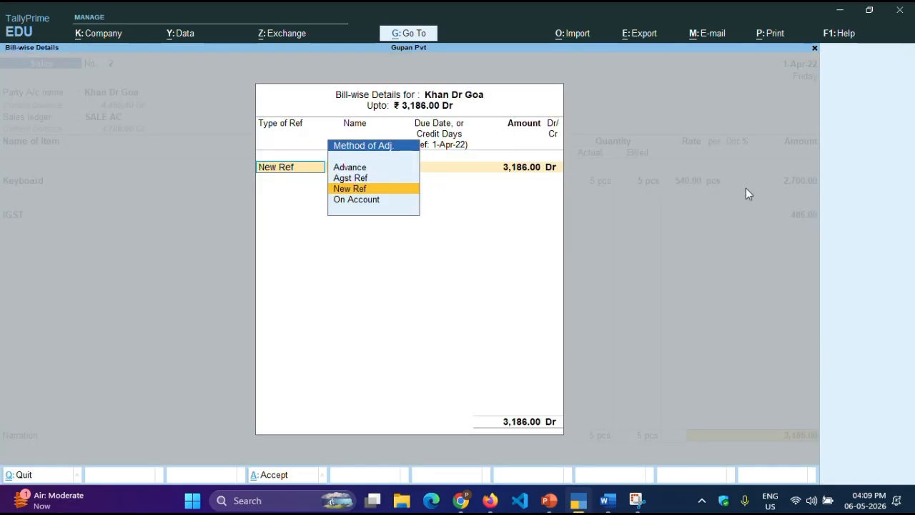
# Book the Goa debtor's second bill as New Ref 2 with 7 credit days and save the sales voucher without a narration.
pyautogui.press('Return')
pyautogui.press('Return')
pyautogui.write('7')
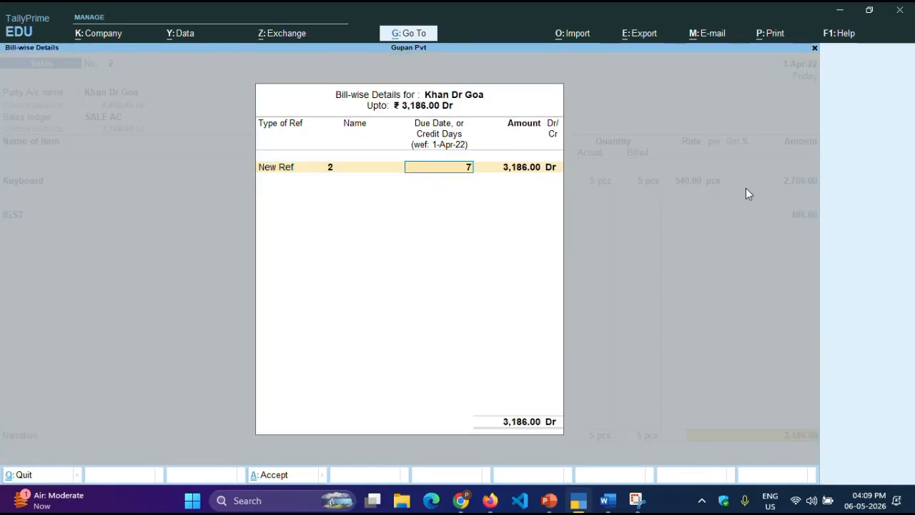
pyautogui.press('Return')
pyautogui.press('Return')
pyautogui.press('Return')
pyautogui.press('Return')
# Discard the blank third sales voucher and return to the Gateway of Tally.
pyautogui.press('Return')
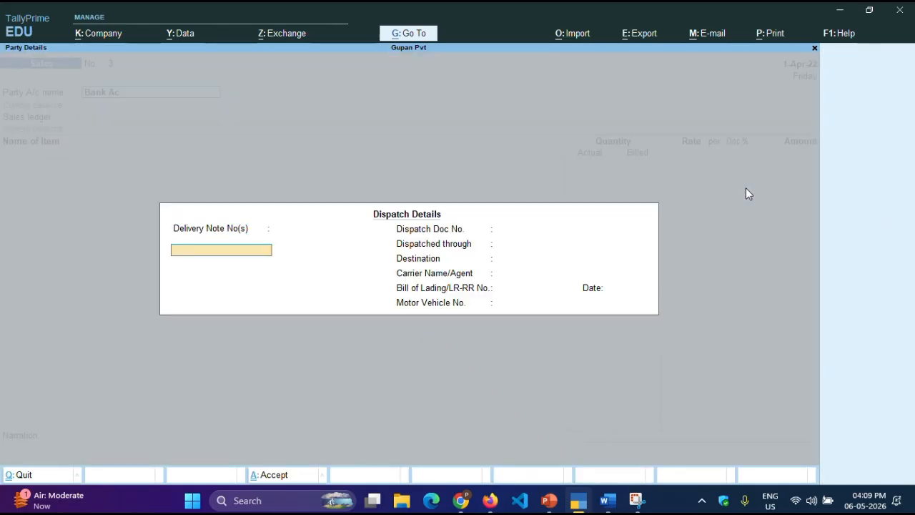
pyautogui.press('Escape')
pyautogui.press('Return')
pyautogui.press('Escape')
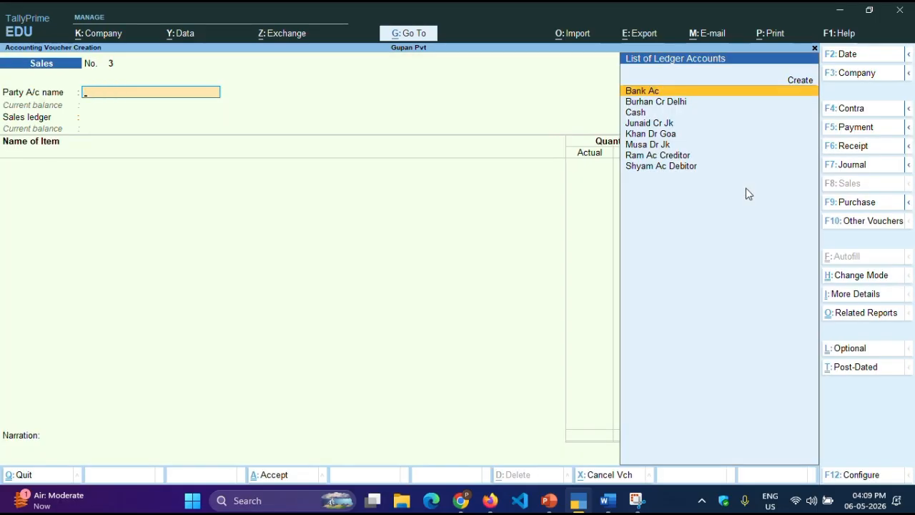
pyautogui.press('Escape')
pyautogui.press('Return')
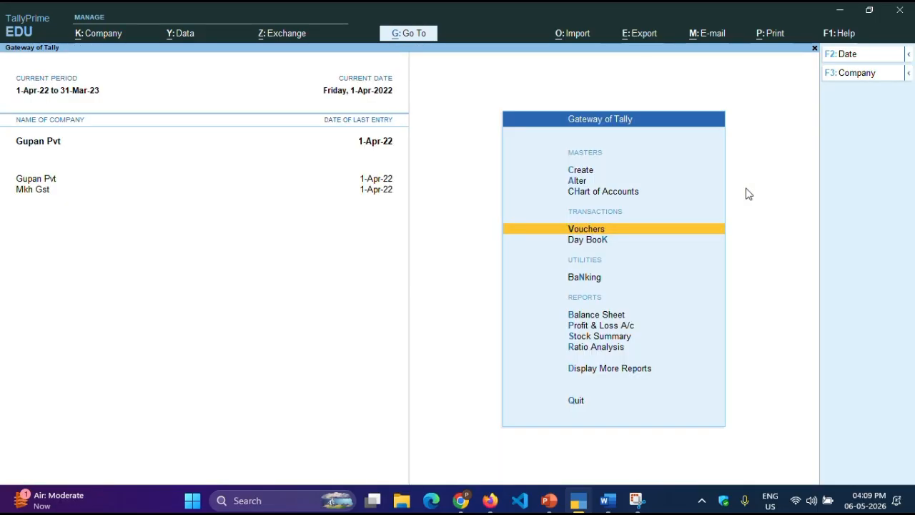
# Open the company's Balance Sheet report.
pyautogui.press('Down')
pyautogui.press('Down')
pyautogui.press('Down')
pyautogui.press('Down')
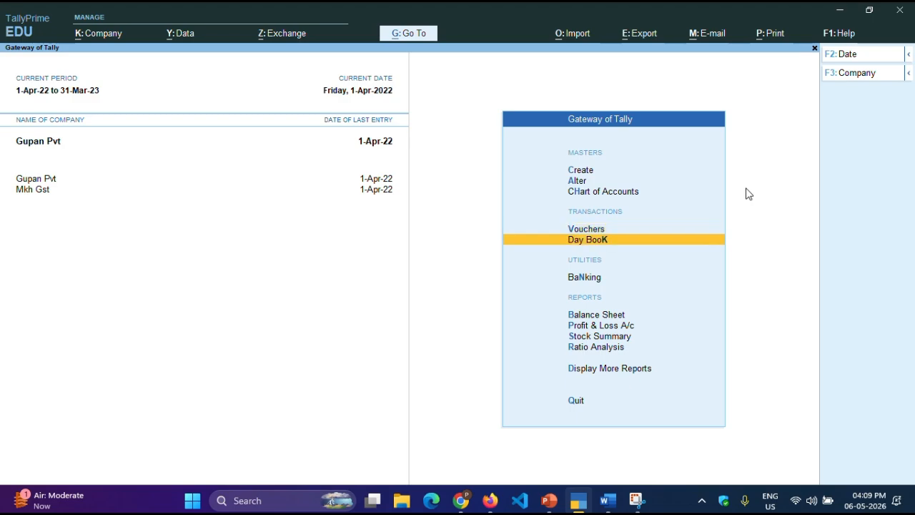
pyautogui.press('Up')
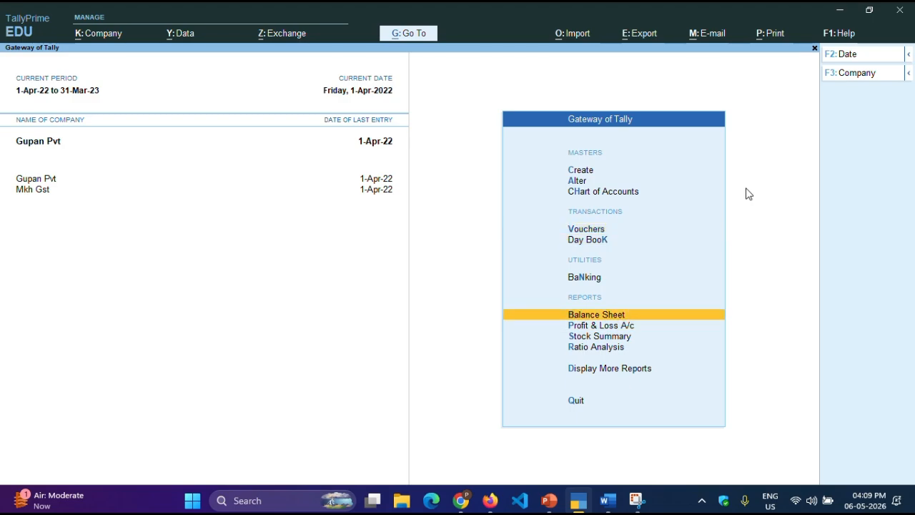
pyautogui.press('Up')
pyautogui.press('Up')
pyautogui.press('Down')
pyautogui.press('Down')
pyautogui.press('Down')
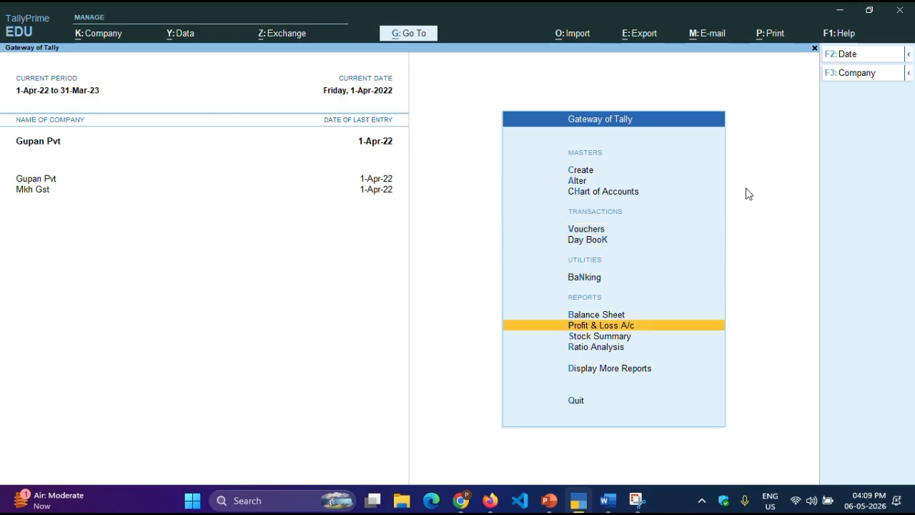
pyautogui.press('Up')
pyautogui.press('Return')
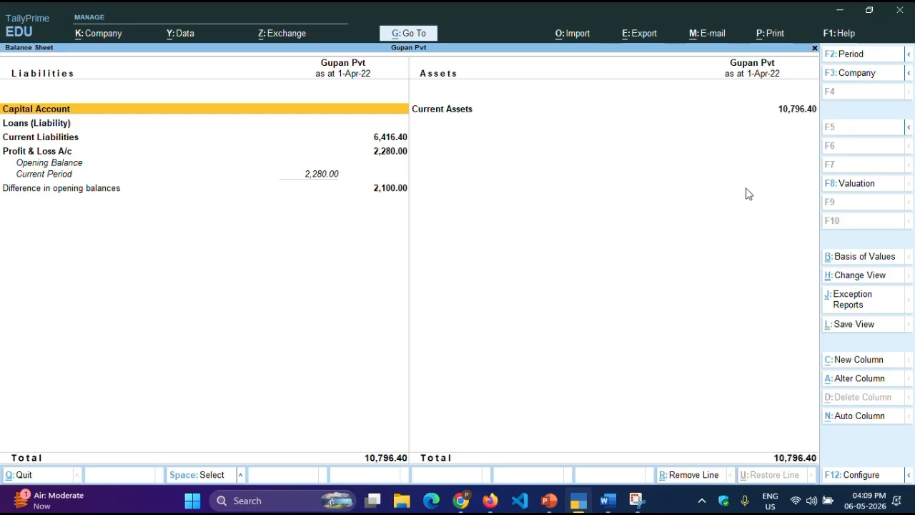
# Drill down from Current Assets through Sundry Debtors to the Goa debtor's ledger vouchers.
pyautogui.press('Right')
pyautogui.press('Return')
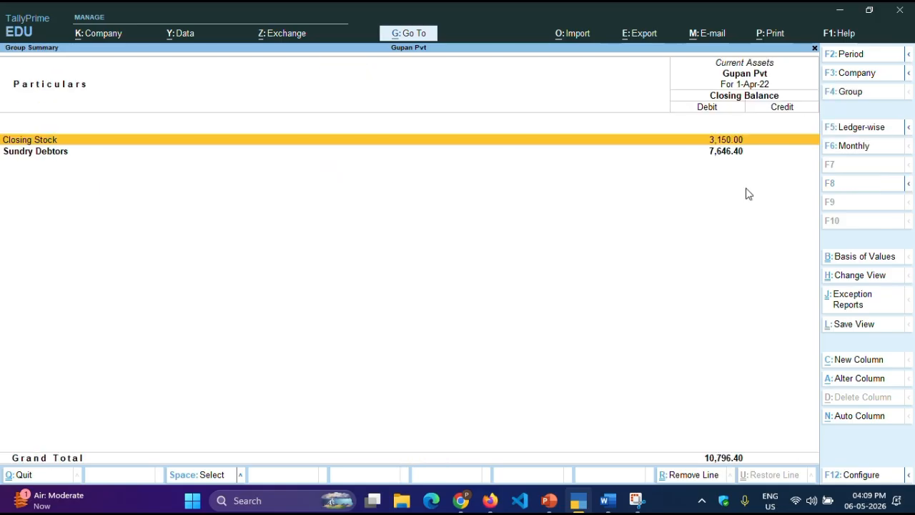
pyautogui.press('Down')
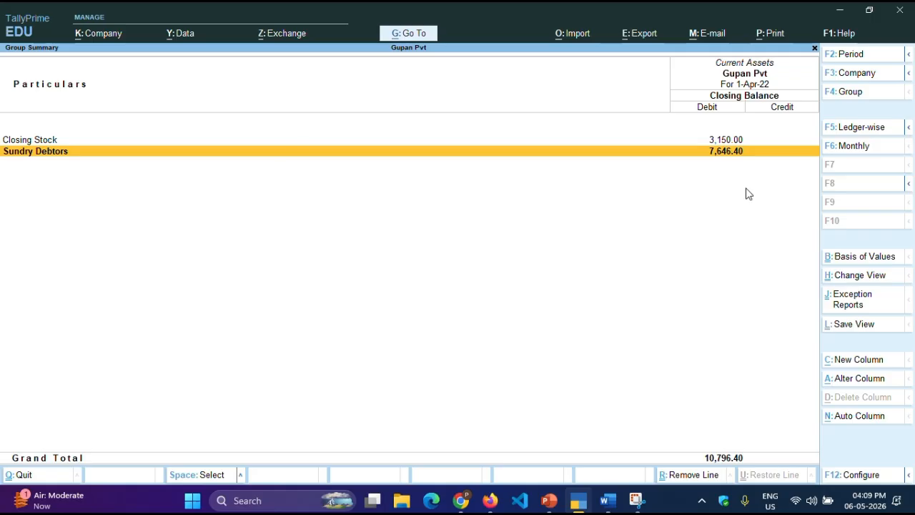
pyautogui.press('Return')
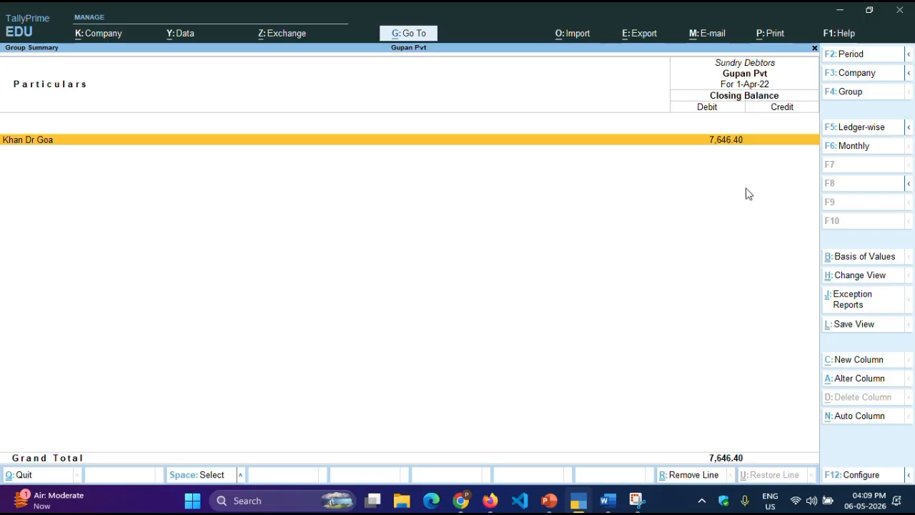
pyautogui.press('Return')
pyautogui.press('Return')
pyautogui.press('Down')
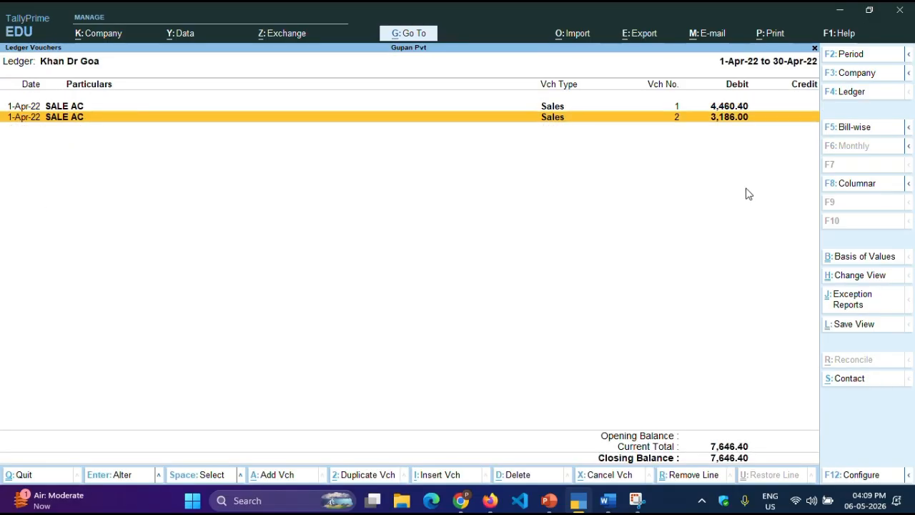
# Review the two sales entries and closing balance in the Goa debtor's ledger and return to the Balance Sheet.
pyautogui.press('Up')
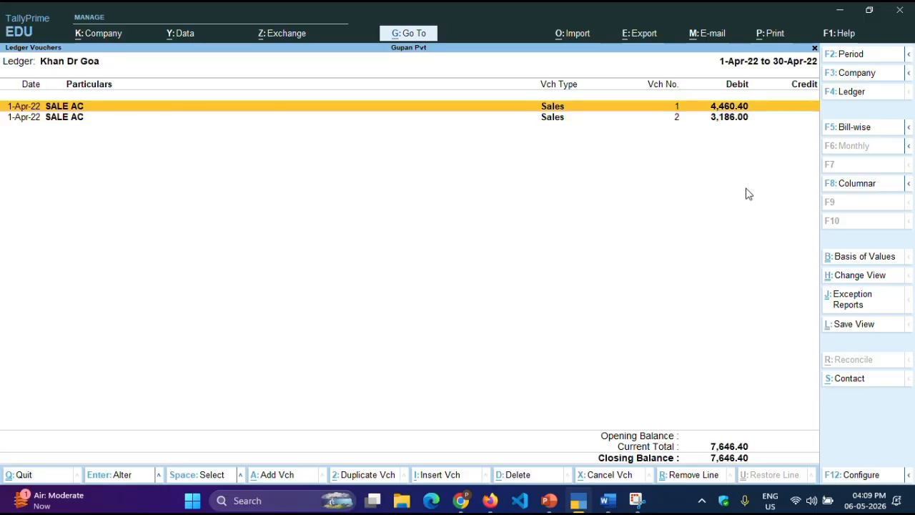
pyautogui.press('Down')
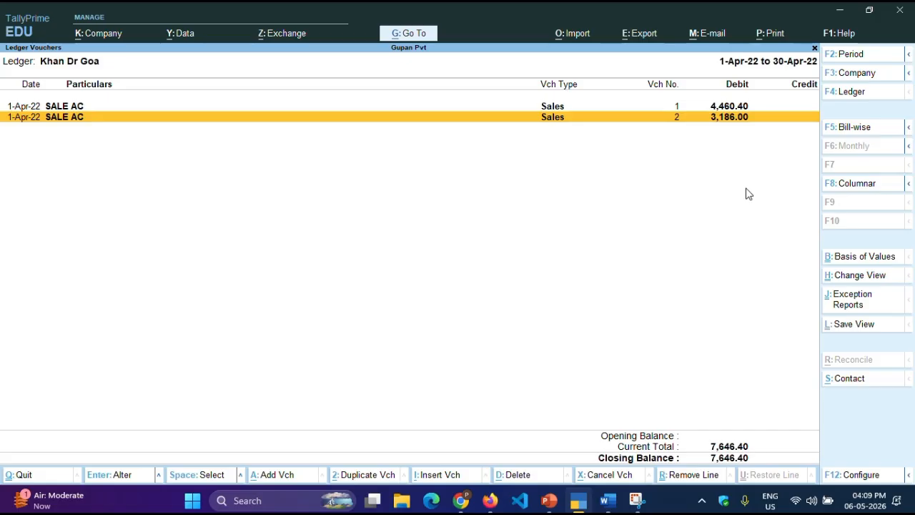
pyautogui.click(744, 459)
pyautogui.press('Escape')
pyautogui.press('Escape')
pyautogui.press('Escape')
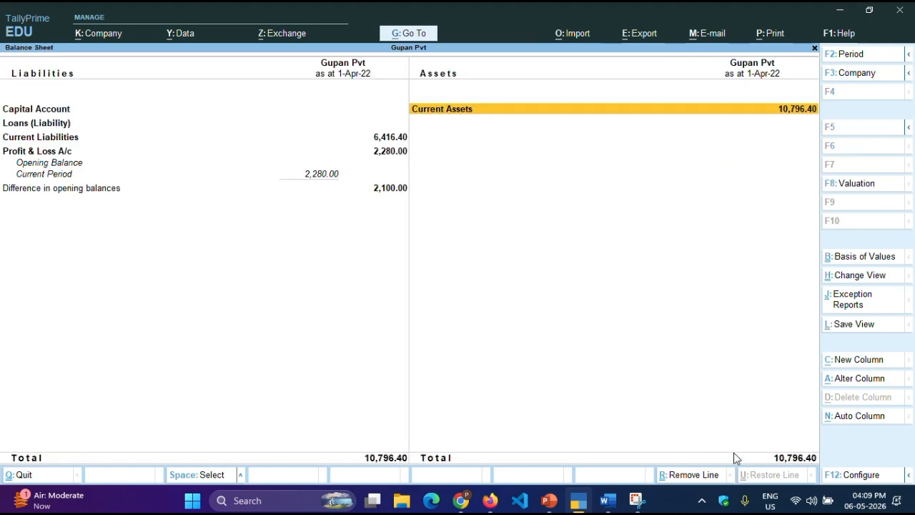
# Drill down from Current Liabilities through Sundry Creditors to the Delhi creditor's ledger vouchers.
pyautogui.press('Left')
pyautogui.press('Down')
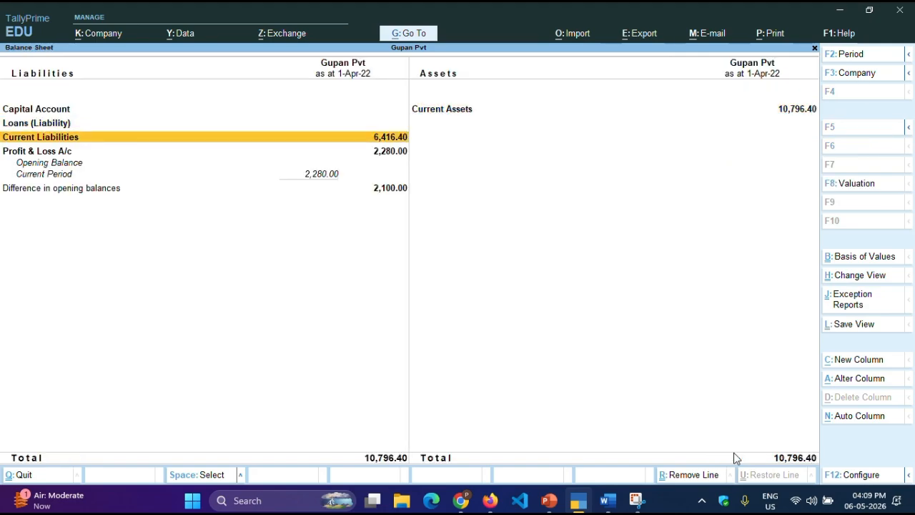
pyautogui.press('Return')
pyautogui.press('Return')
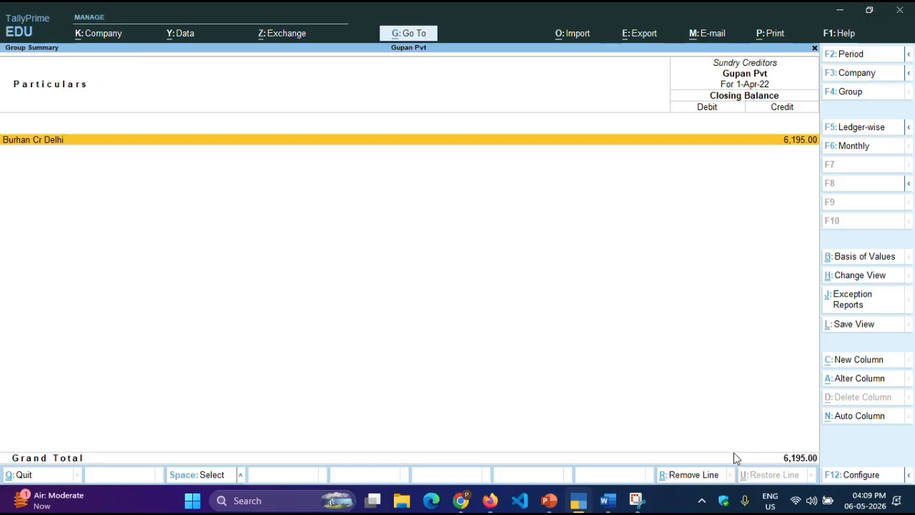
pyautogui.press('Return')
pyautogui.press('Return')
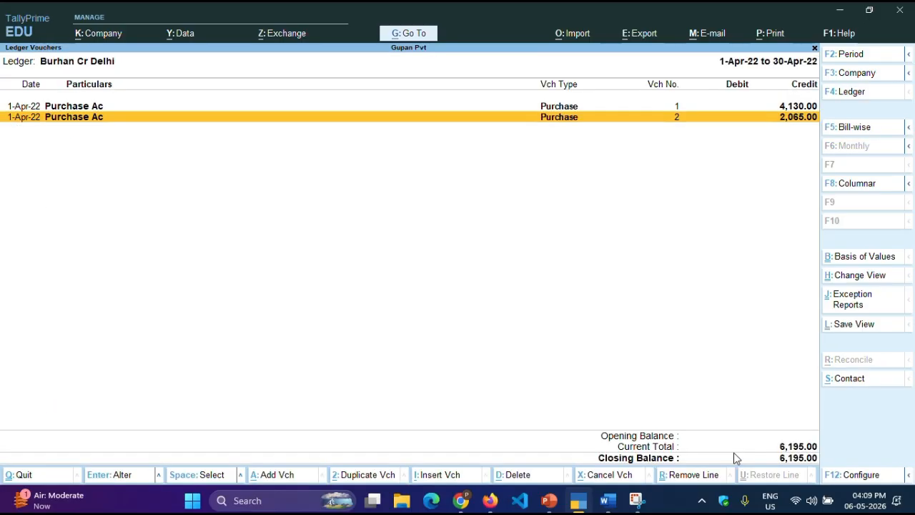
# Review the two purchase entries in the Delhi creditor's ledger and return to the Gateway of Tally.
pyautogui.press('Up')
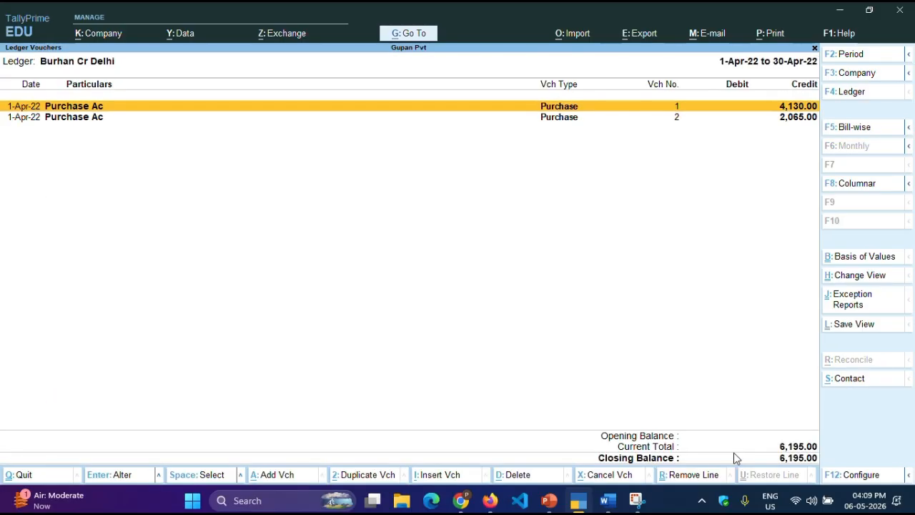
pyautogui.press('Down')
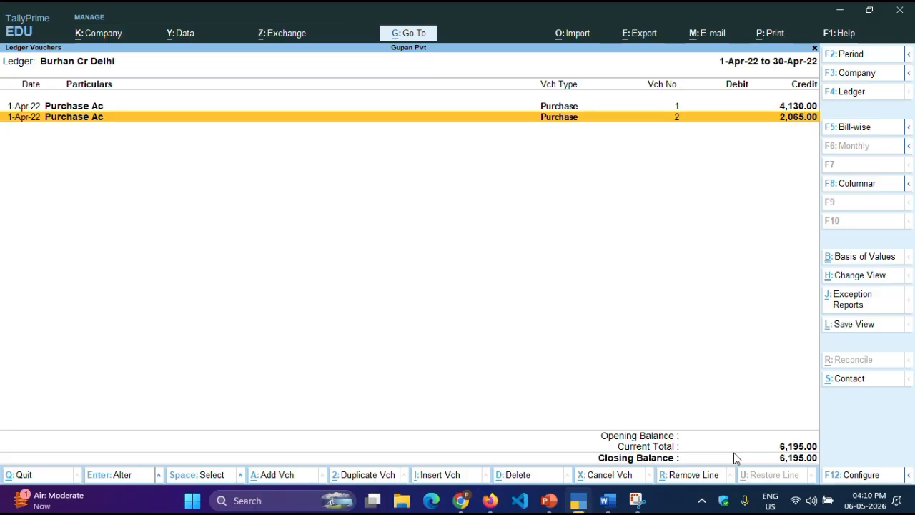
pyautogui.press('Escape')
pyautogui.press('Escape')
pyautogui.press('Escape')
pyautogui.press('Escape')
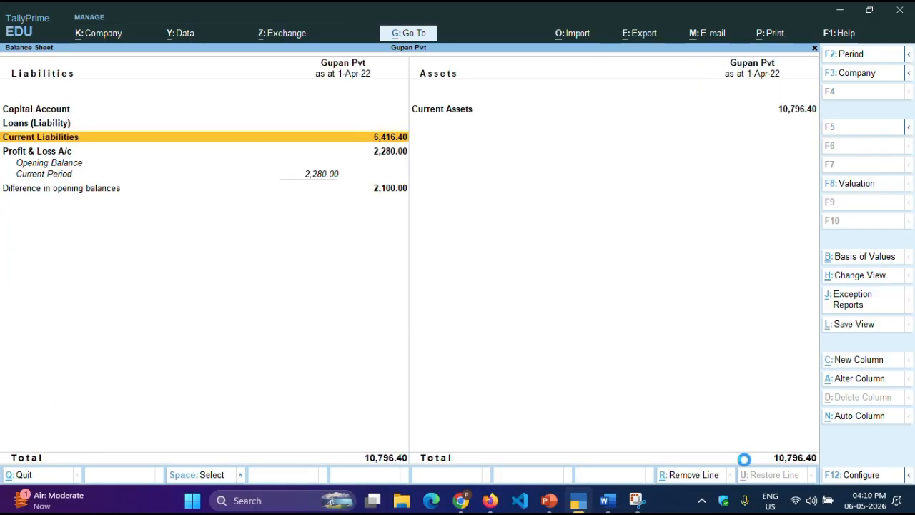
pyautogui.press('Escape')
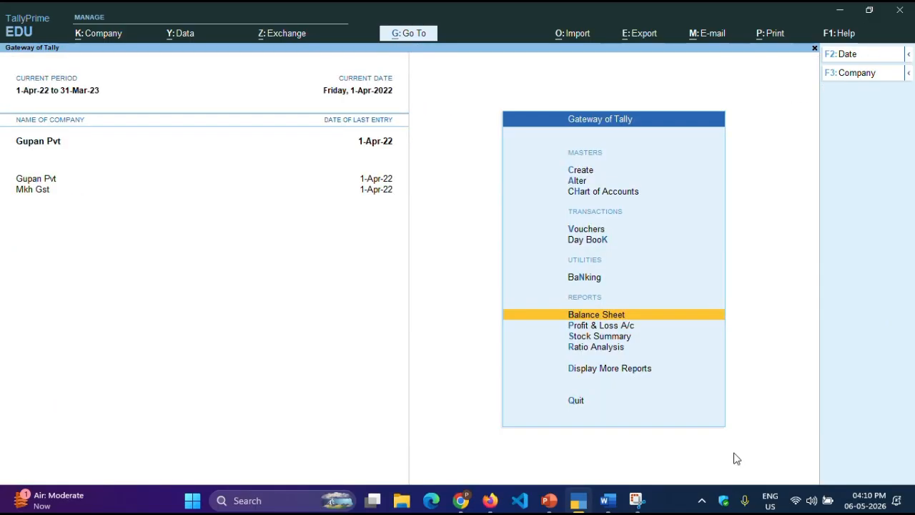
# Start a Receipt voucher and credit the Goa debtor's ledger with 4500.
pyautogui.press('v')
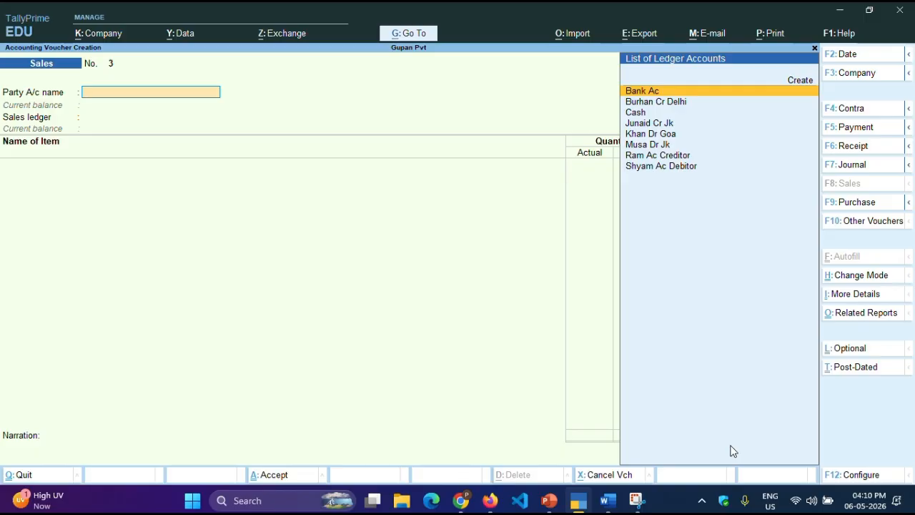
pyautogui.click(852, 148)
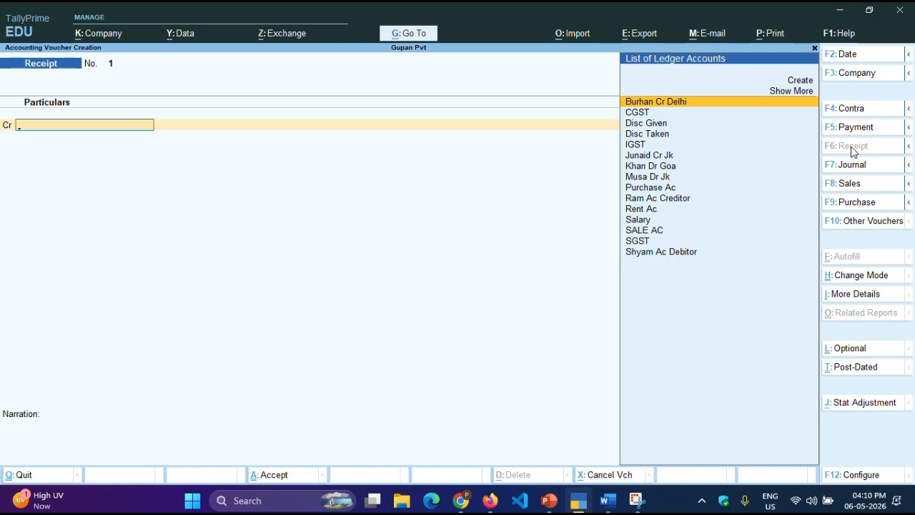
pyautogui.press('Down')
pyautogui.press('Up')
pyautogui.press('Down')
pyautogui.press('Down')
pyautogui.press('Down')
pyautogui.press('Down')
pyautogui.press('Down')
pyautogui.press('Down')
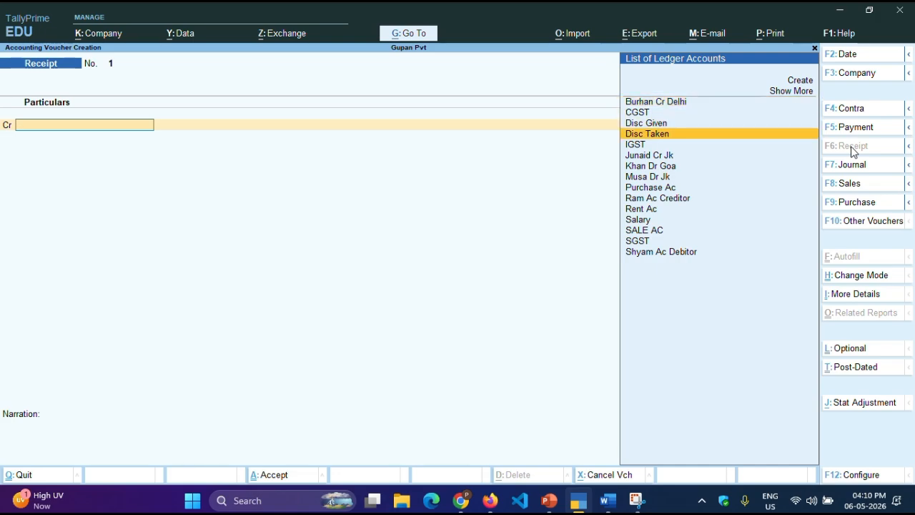
pyautogui.press('Return')
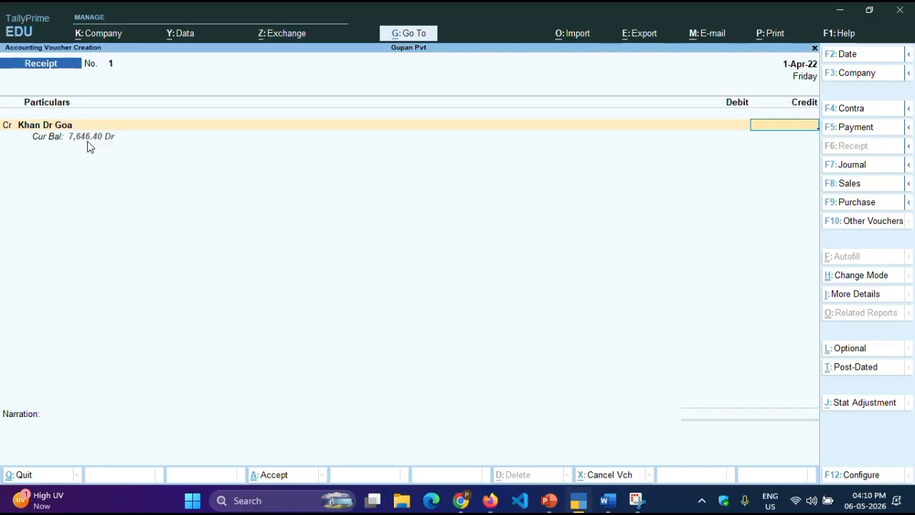
pyautogui.write('4500')
pyautogui.press('Return')
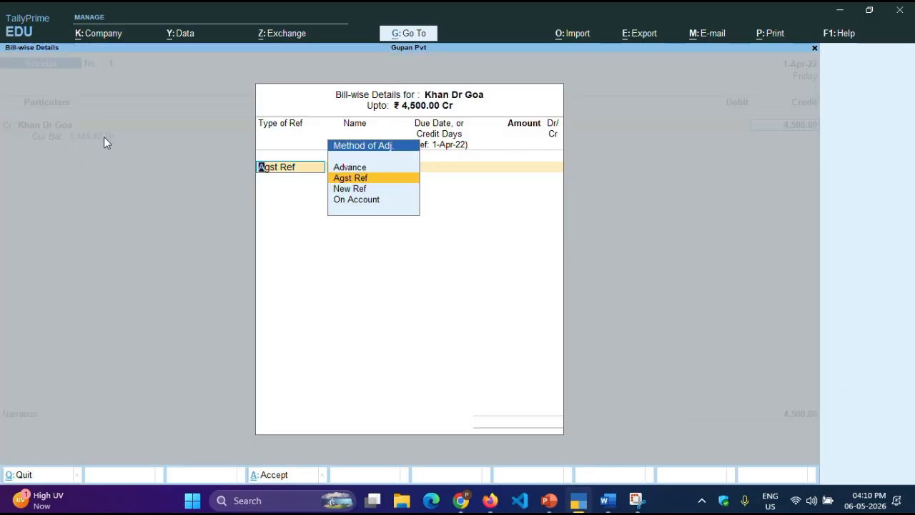
# Allocate 3,186.00 of the receipt as Agst Ref to the Goa debtor's pending bill 2.
pyautogui.press('Return')
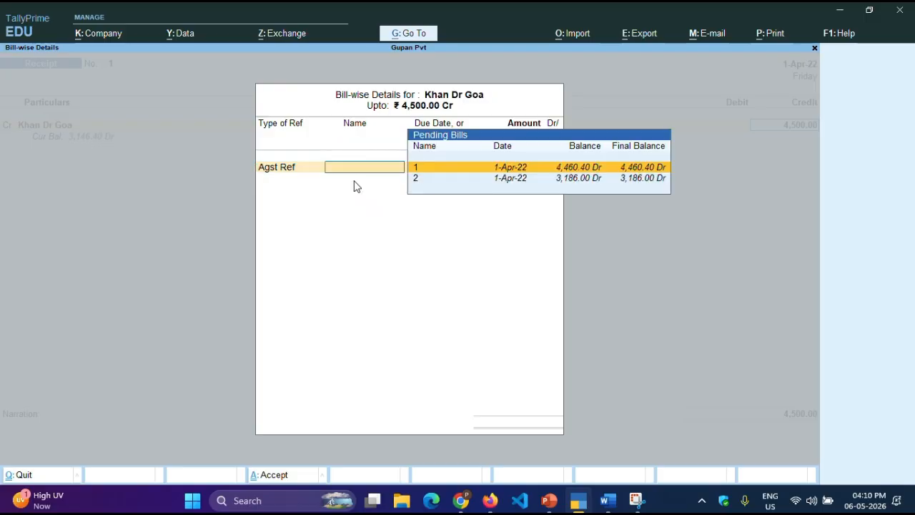
pyautogui.press('Down')
pyautogui.press('Up')
pyautogui.press('Down')
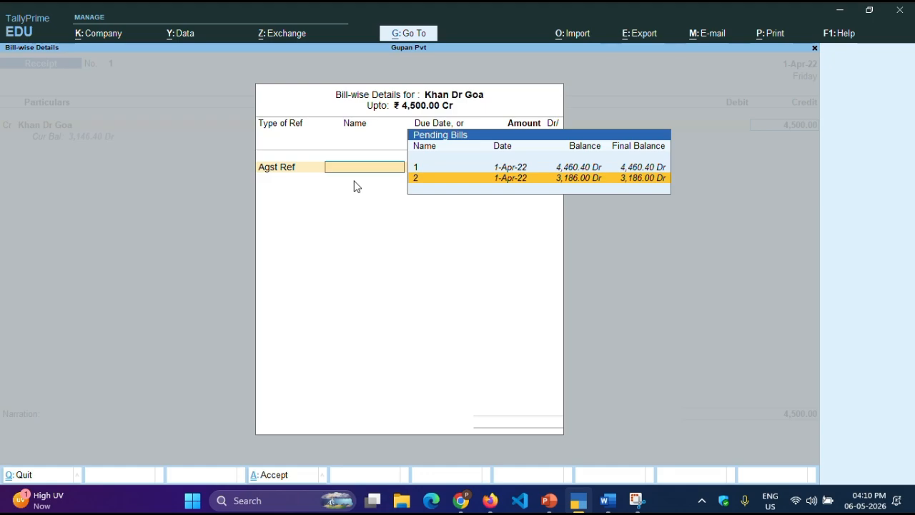
pyautogui.press('Up')
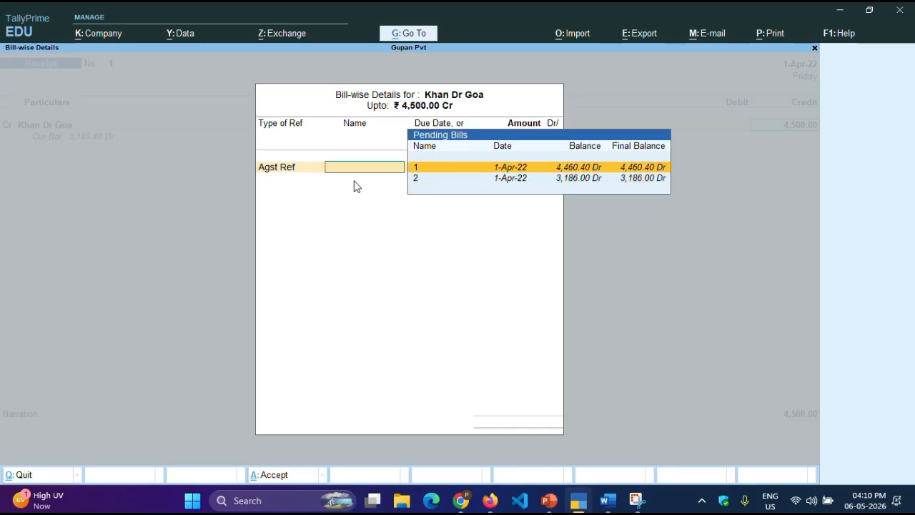
pyautogui.press('Down')
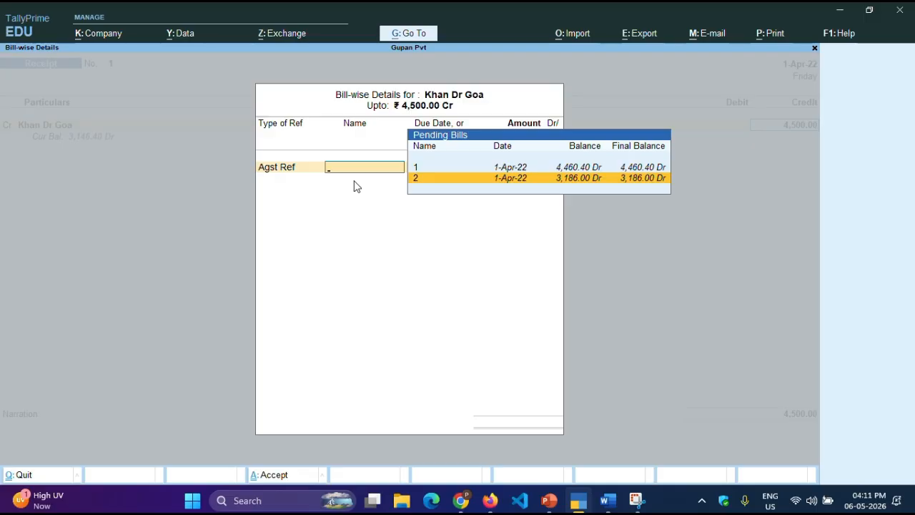
pyautogui.press('Return')
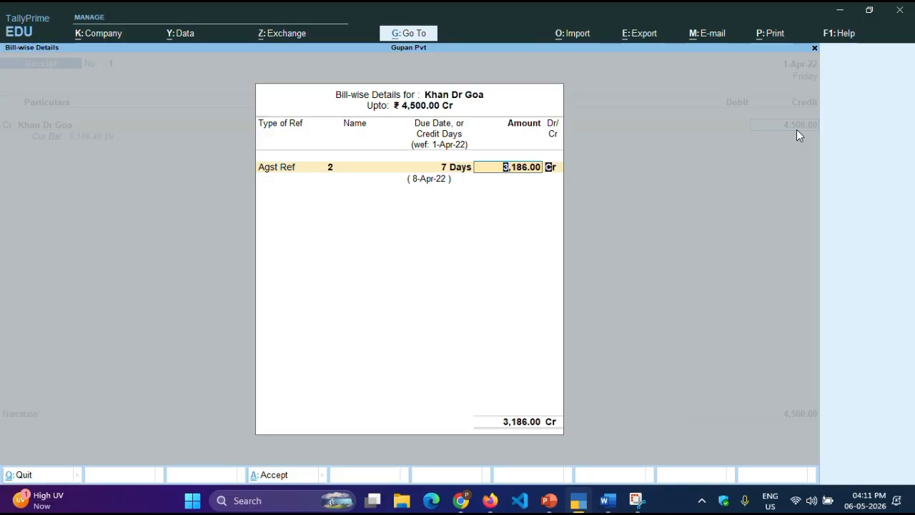
pyautogui.press('Return')
pyautogui.press('Return')
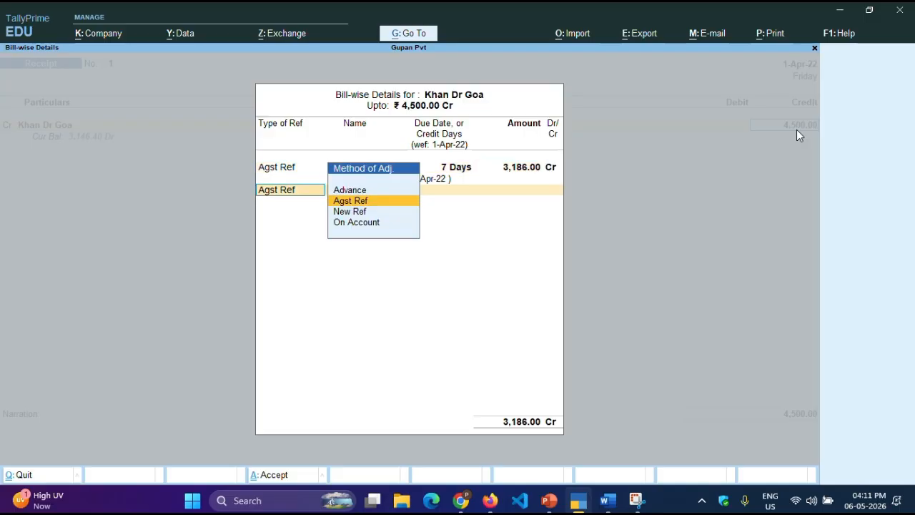
# Allocate the remaining 1,314.00 as Agst Ref to pending bill 1 and complete the bill-wise details.
pyautogui.press('Return')
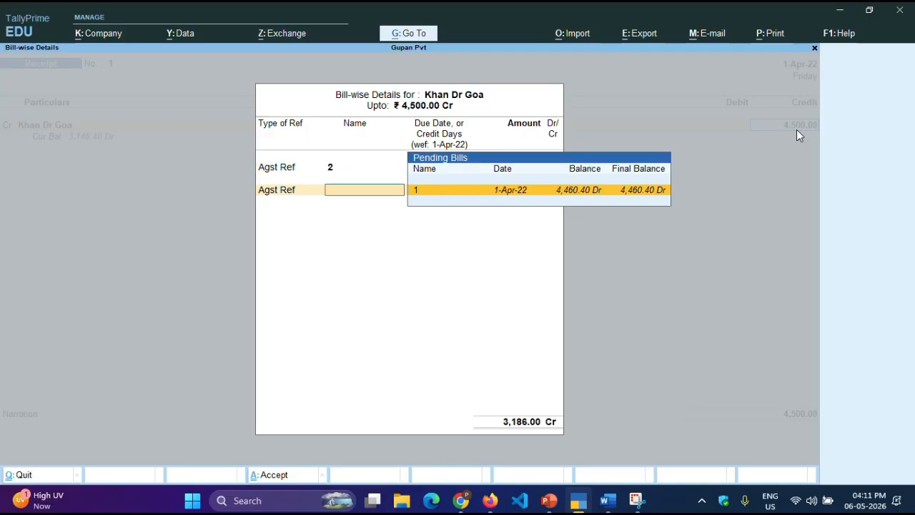
pyautogui.press('Return')
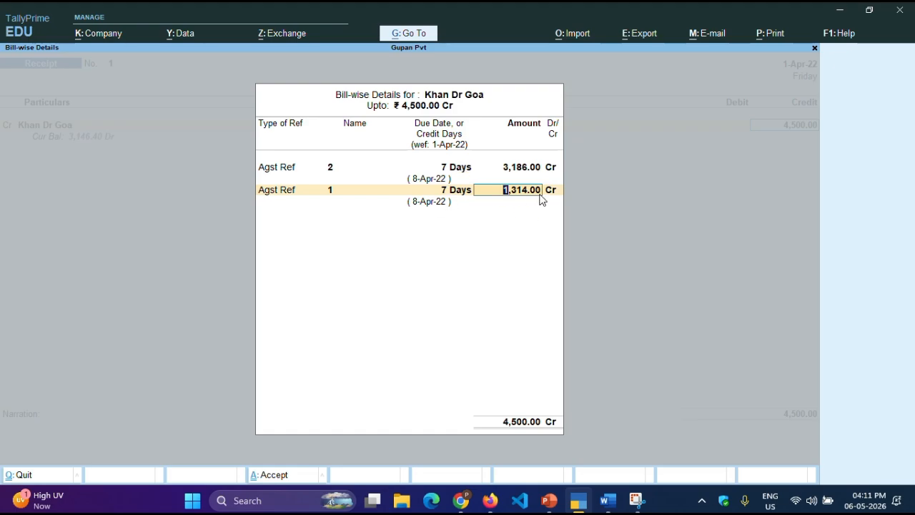
pyautogui.press('Return')
pyautogui.press('Return')
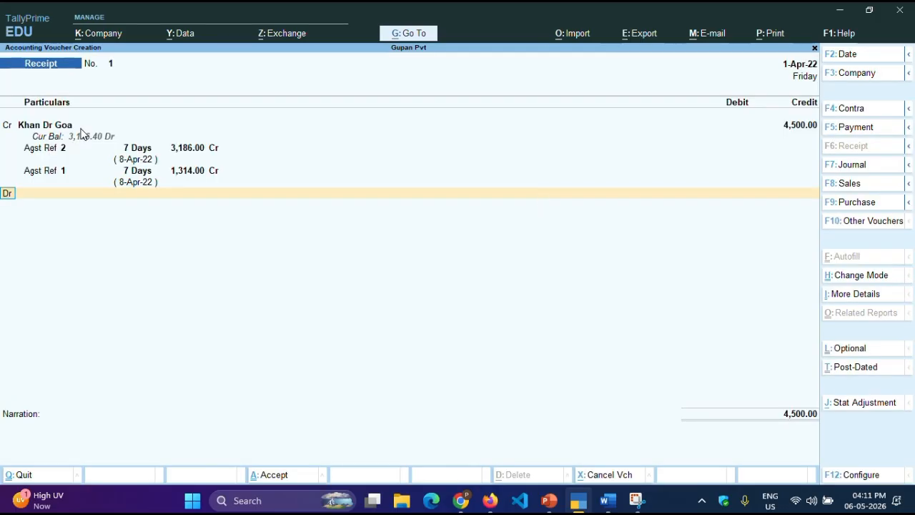
# Debit Cash with 4,500.00 and save the receipt voucher without a narration.
pyautogui.press('Return')
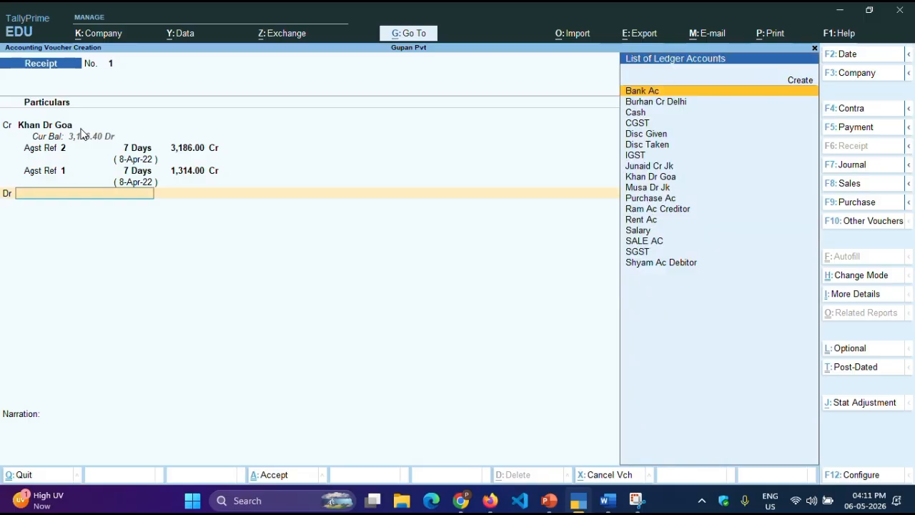
pyautogui.press('Down')
pyautogui.press('Down')
pyautogui.press('Down')
pyautogui.press('Up')
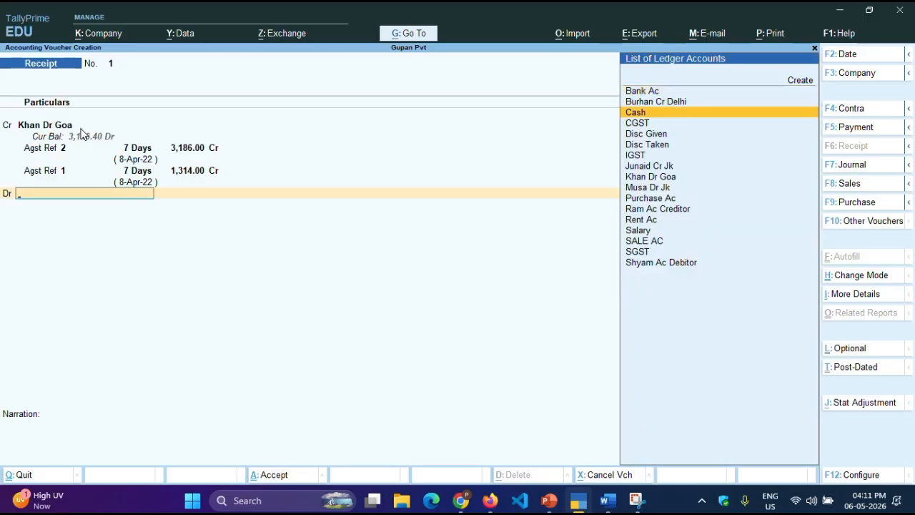
pyautogui.press('Return')
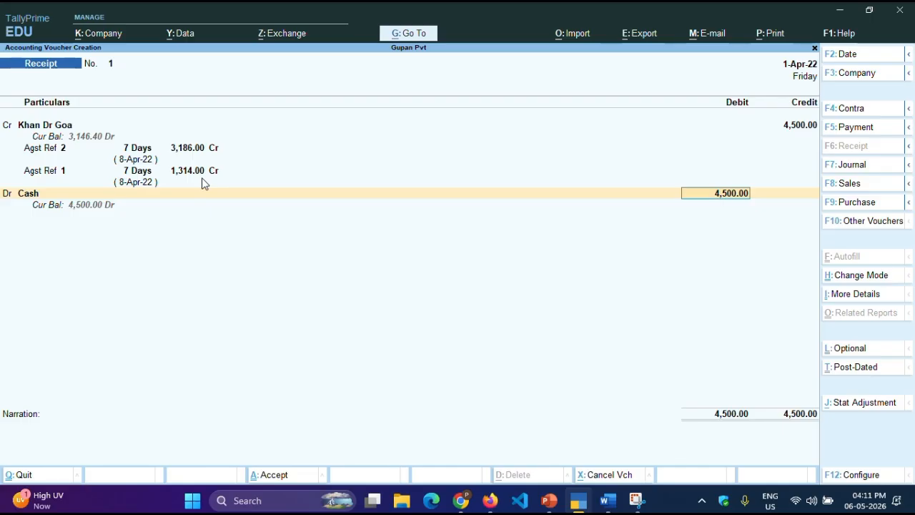
pyautogui.press('Return')
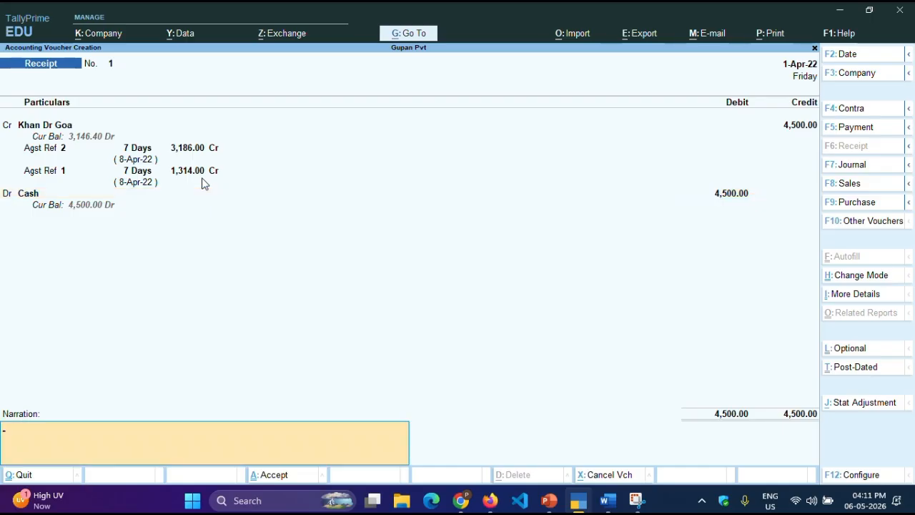
pyautogui.press('Return')
pyautogui.press('Return')
# Save the 4,500.00 receipt and credit the Goa debtor's ledger with 2,500.00 in a new Receipt voucher.
pyautogui.press('Return')
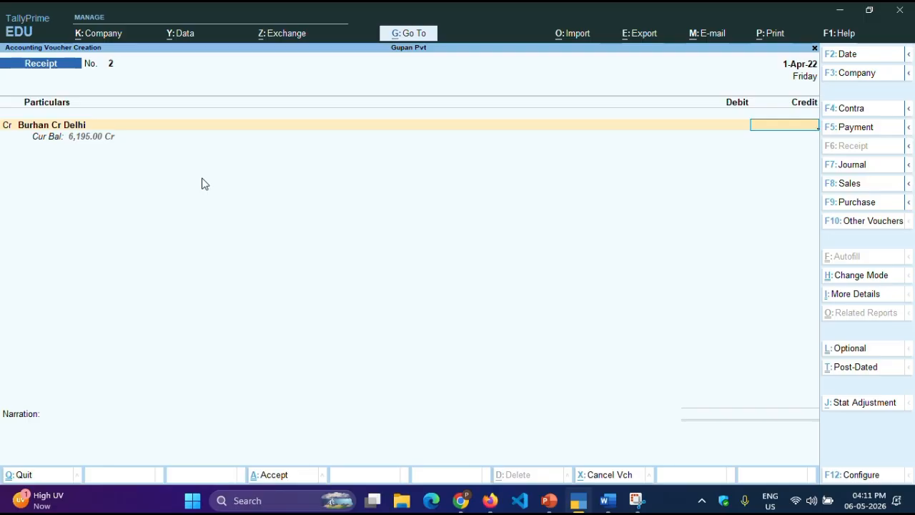
pyautogui.click(130, 136)
pyautogui.press('Down')
pyautogui.press('Down')
pyautogui.press('Down')
pyautogui.press('Down')
pyautogui.press('Down')
pyautogui.press('Down')
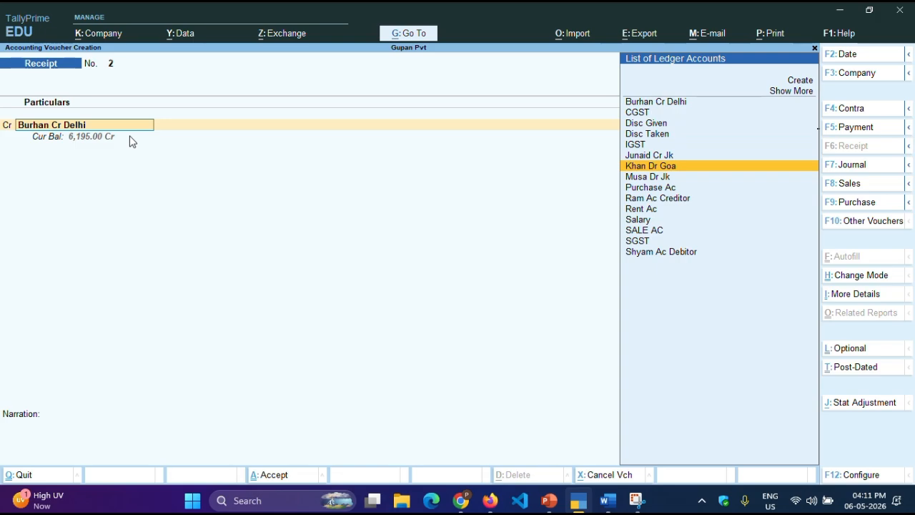
pyautogui.press('Return')
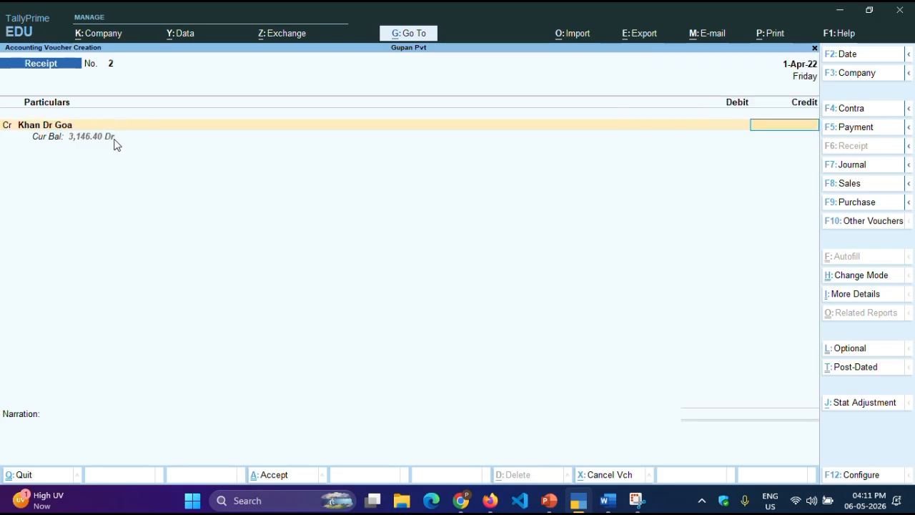
pyautogui.write('2500')
pyautogui.press('Return')
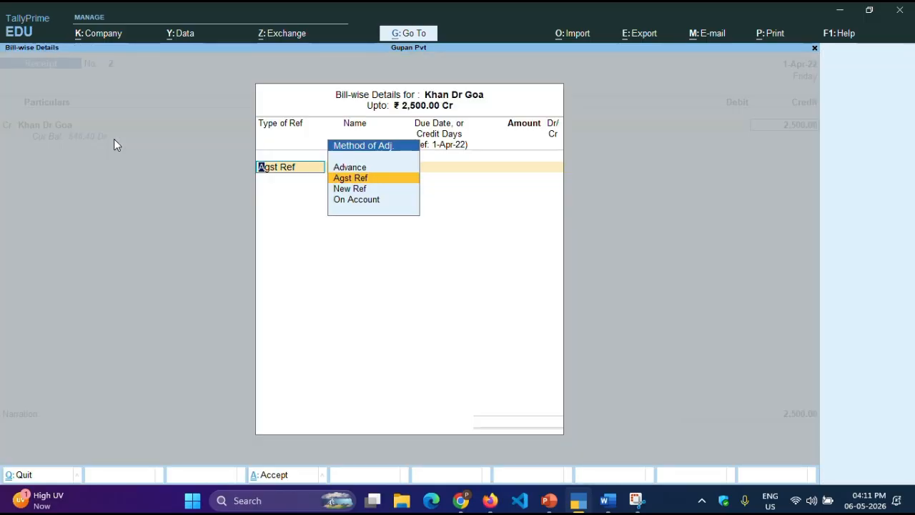
# Allocate the full 2,500.00 receipt as Agst Ref to the Goa debtor's pending bill 1.
pyautogui.press('Return')
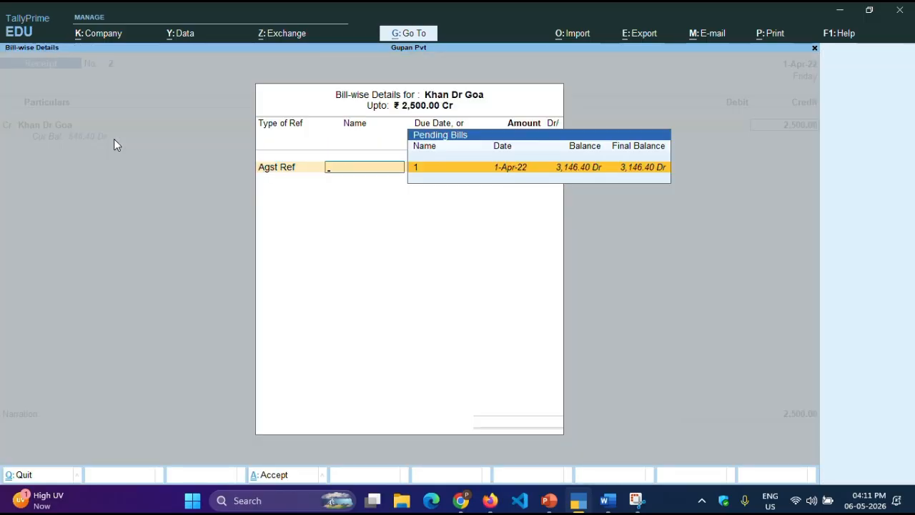
pyautogui.press('Return')
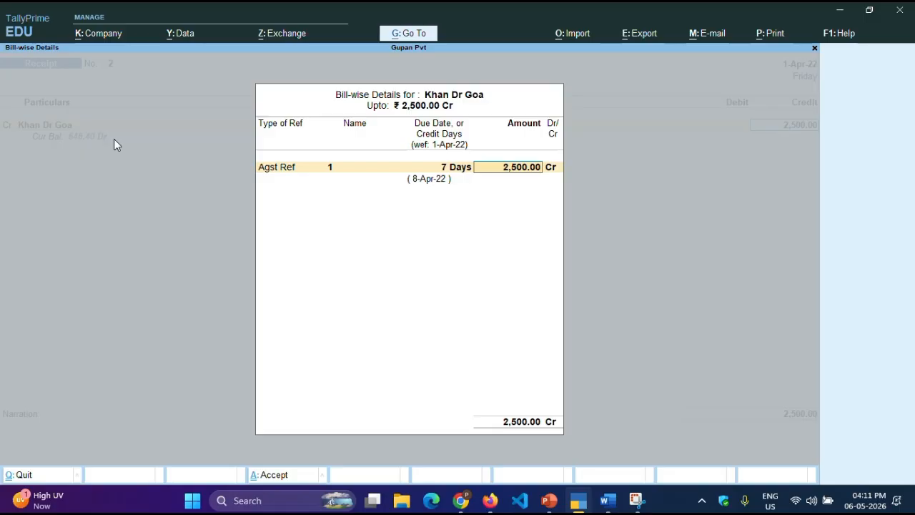
pyautogui.press('Return')
pyautogui.press('Return')
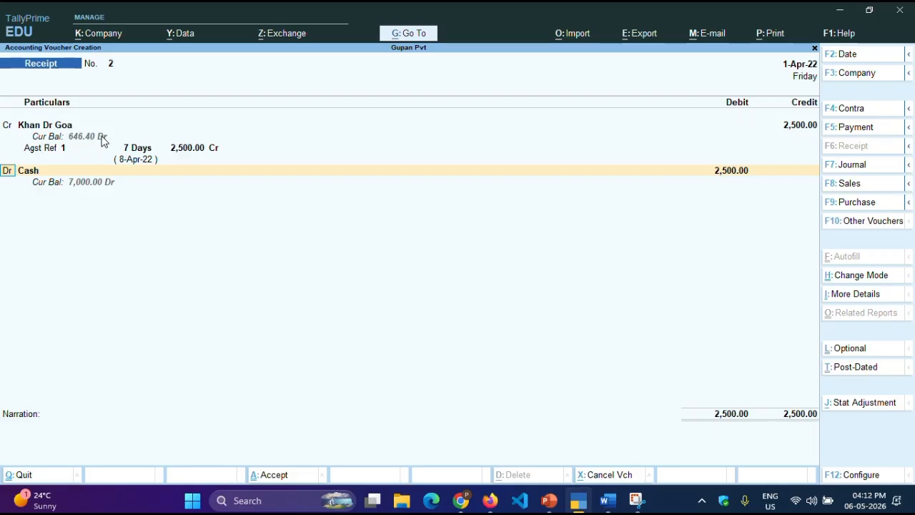
# Debit Cash with 2,500.00 and save the receipt voucher without a narration.
pyautogui.press('Return')
pyautogui.press('Return')
pyautogui.press('Return')
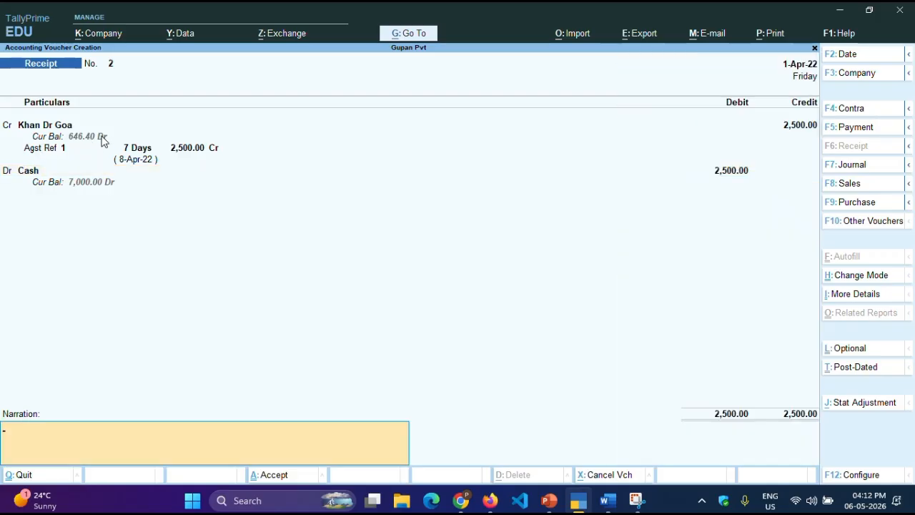
pyautogui.press('Return')
pyautogui.press('Return')
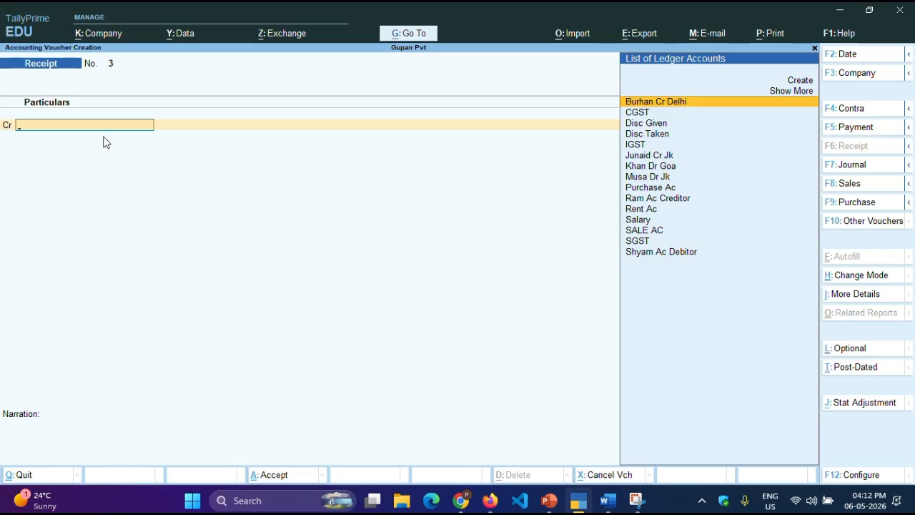
# Start a Payment voucher and debit the Delhi creditor's ledger with 4,000.00.
pyautogui.click(843, 132)
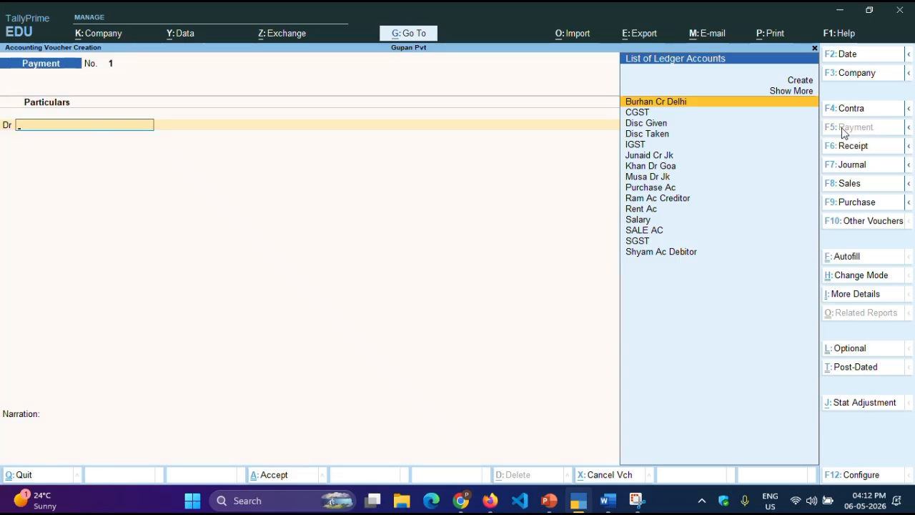
pyautogui.press('Return')
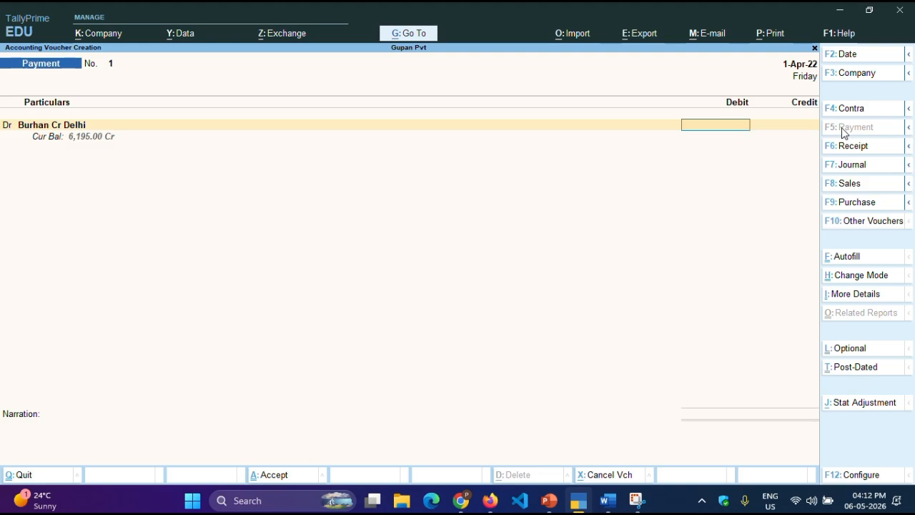
pyautogui.write('4000')
pyautogui.press('Return')
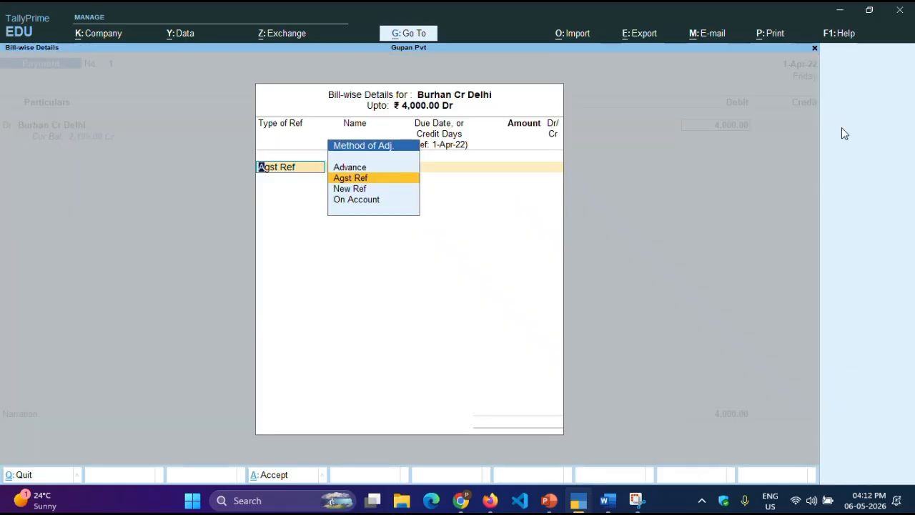
# Allocate the full 4,000.00 payment as Agst Ref to the Delhi creditor's pending bill 65465.
pyautogui.press('Return')
pyautogui.press('Down')
pyautogui.press('Up')
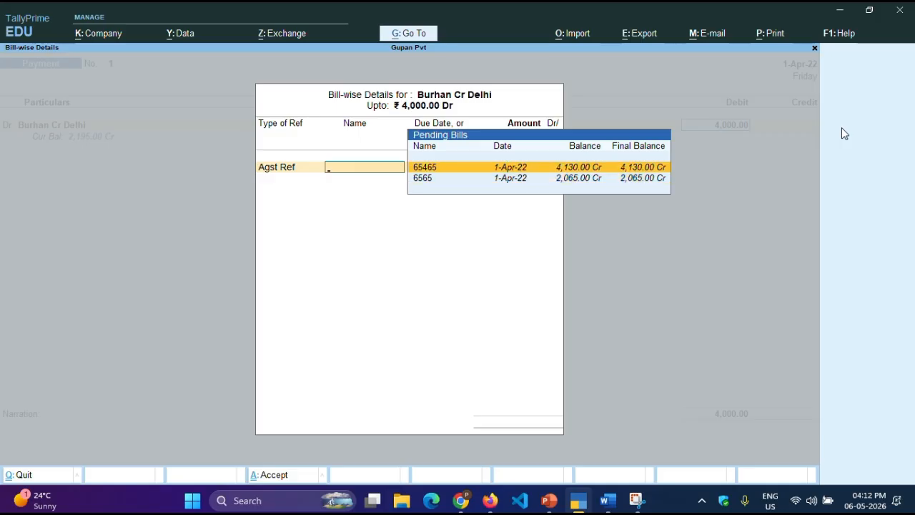
pyautogui.click(636, 170)
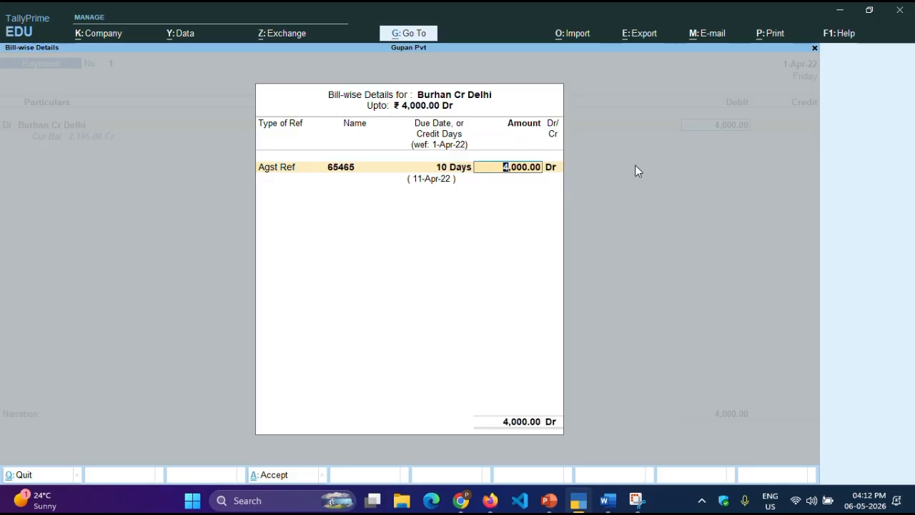
pyautogui.press('Return')
pyautogui.press('Return')
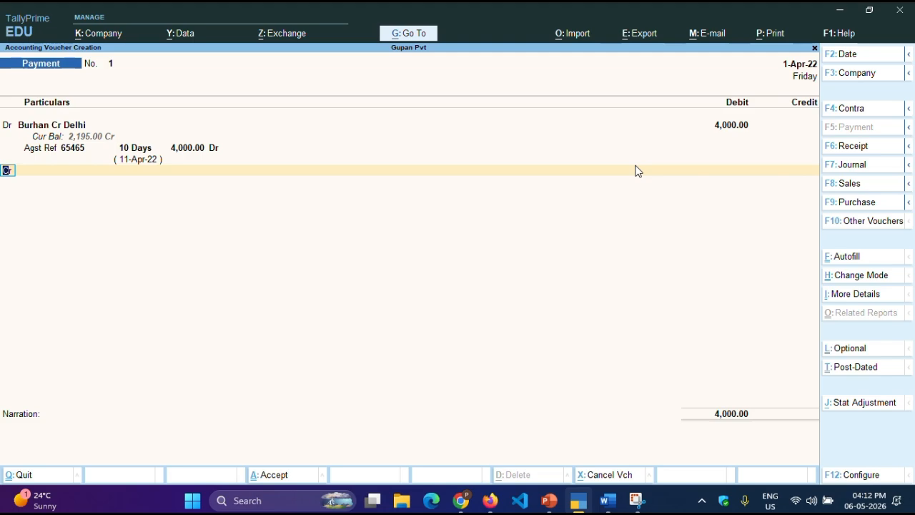
# Credit Cash with 4,000.00 and save the payment voucher without a narration.
pyautogui.press('Return')
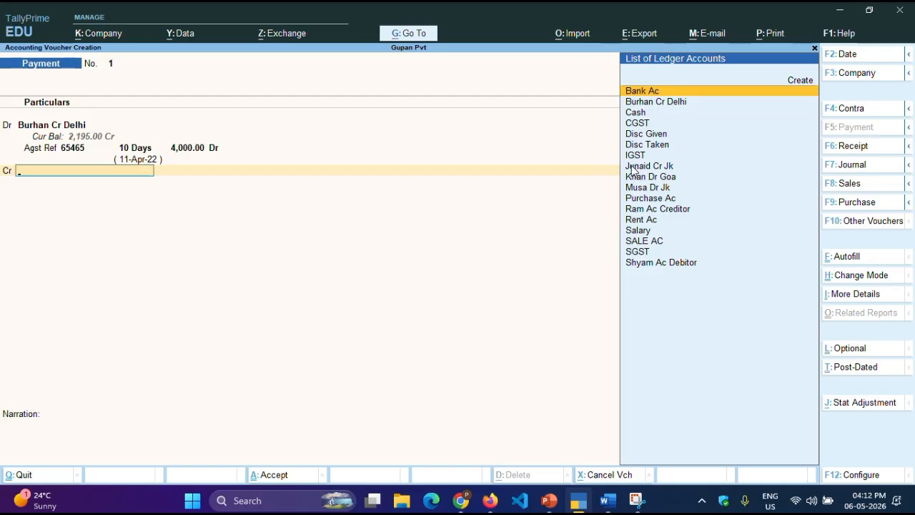
pyautogui.press('Down')
pyautogui.press('Down')
pyautogui.press('Down')
pyautogui.press('Up')
pyautogui.press('Return')
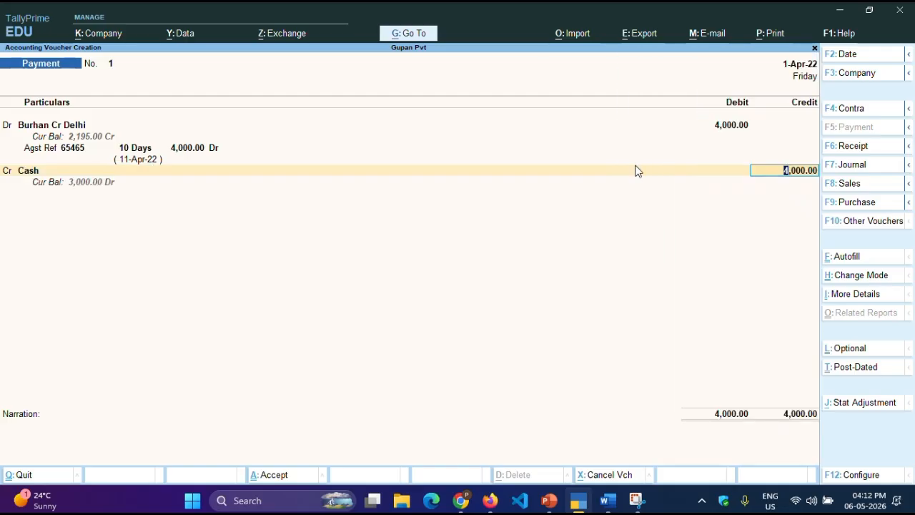
pyautogui.press('Return')
pyautogui.press('Return')
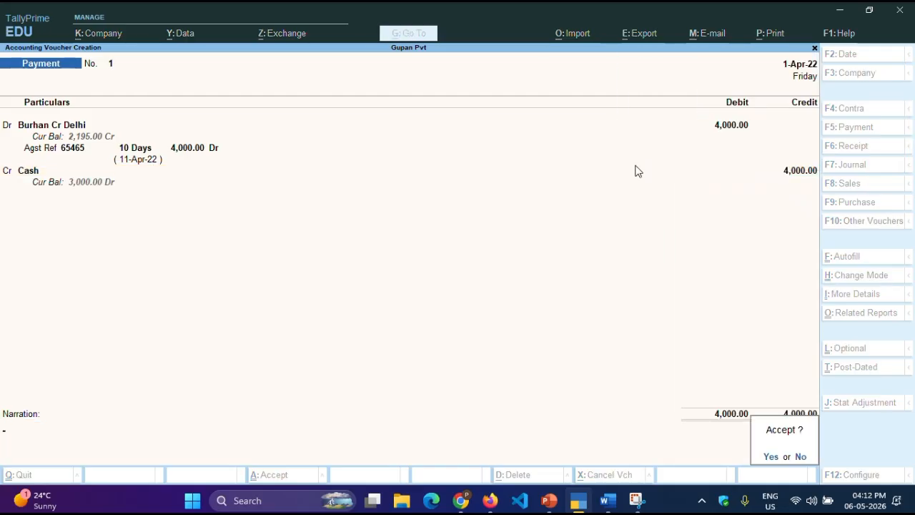
pyautogui.press('Return')
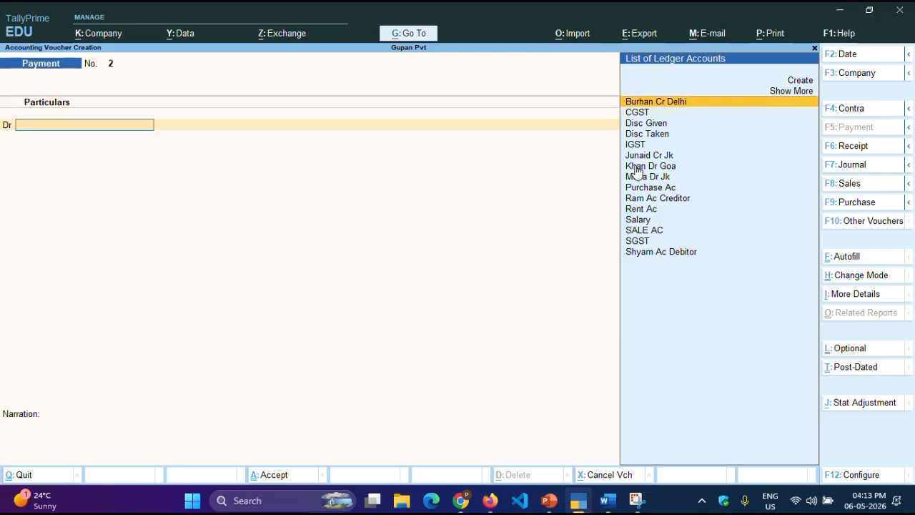
# Debit the Delhi creditor's ledger with 1,500.00 in a second Payment voucher.
pyautogui.press('Return')
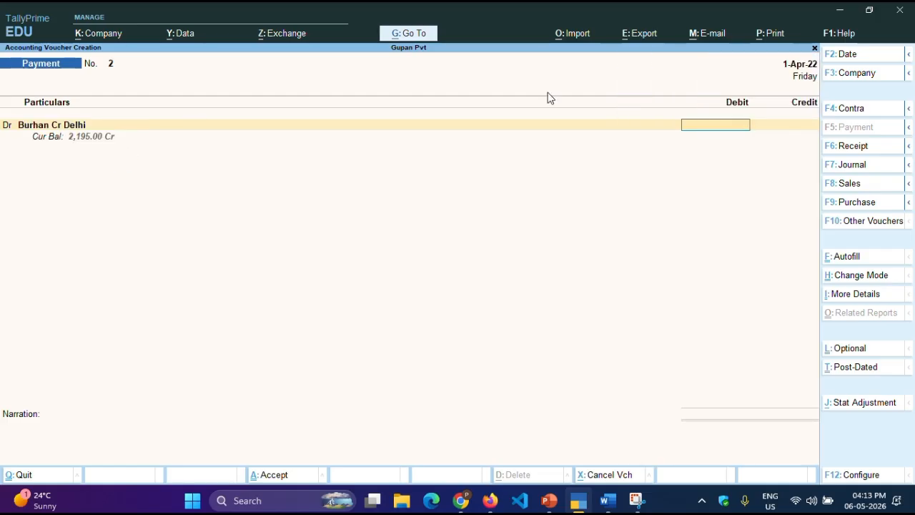
pyautogui.write('00')
pyautogui.press('Return')
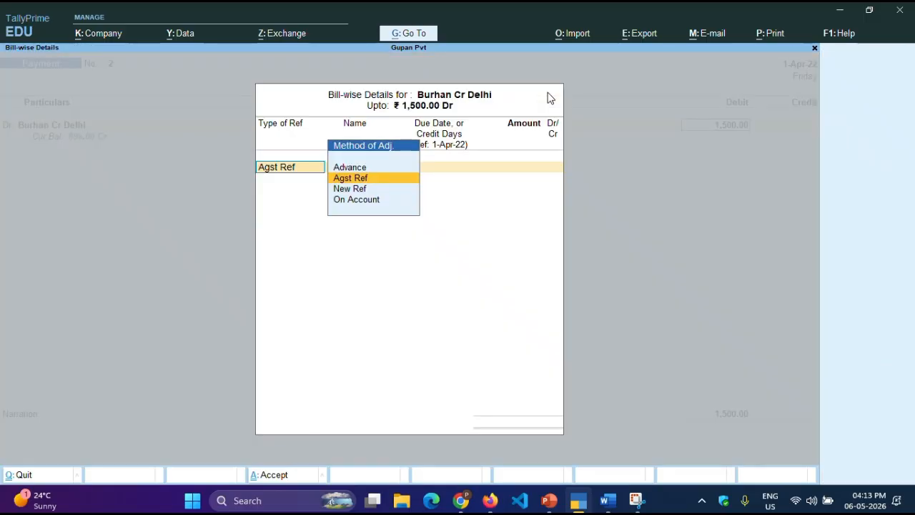
# Allocate 130.00 of the payment as Agst Ref to the Delhi creditor's pending bill 65465.
pyautogui.press('Return')
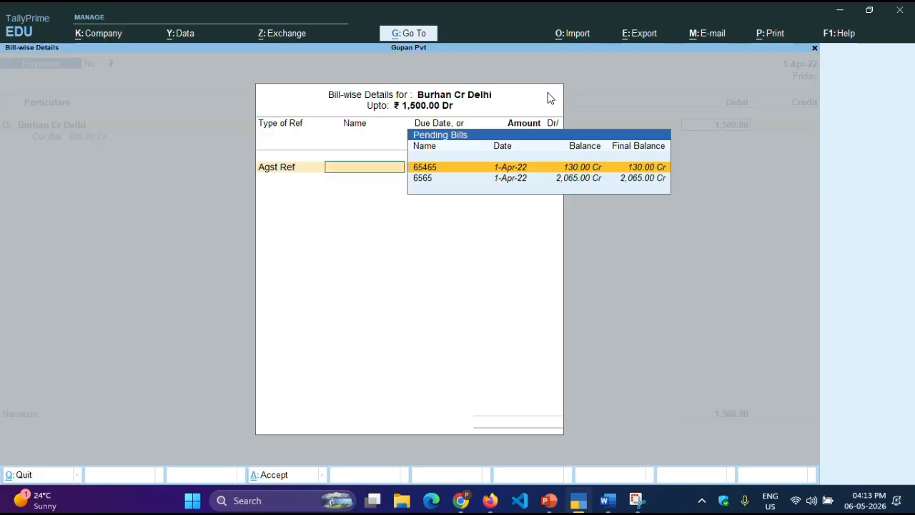
pyautogui.press('Down')
pyautogui.press('Up')
pyautogui.press('Return')
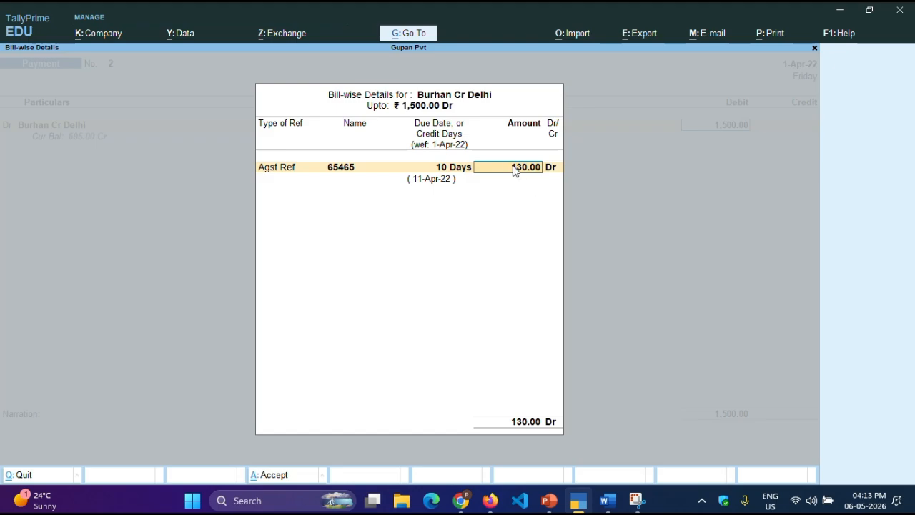
pyautogui.press('Return')
pyautogui.press('Return')
# Allocate the remaining 1,370.00 as Agst Ref to pending bill 6565 and complete the bill-wise details.
pyautogui.press('Return')
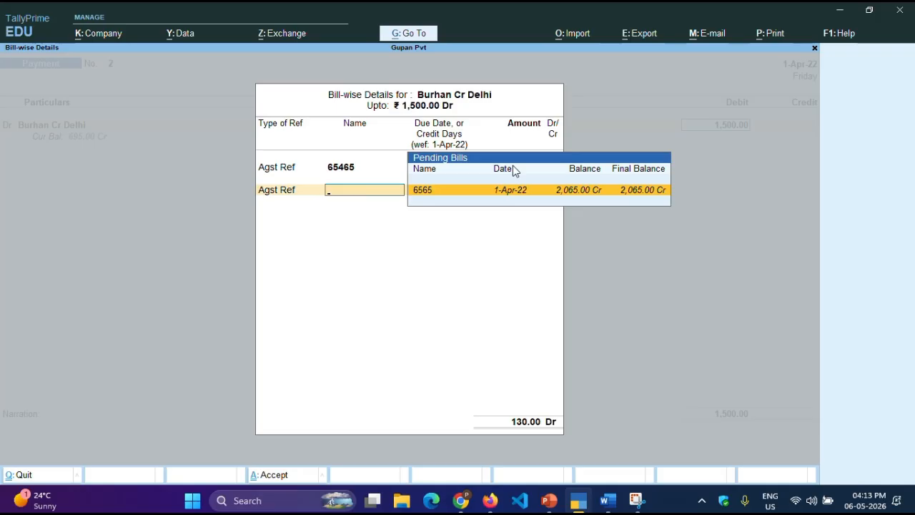
pyautogui.press('Return')
pyautogui.press('Return')
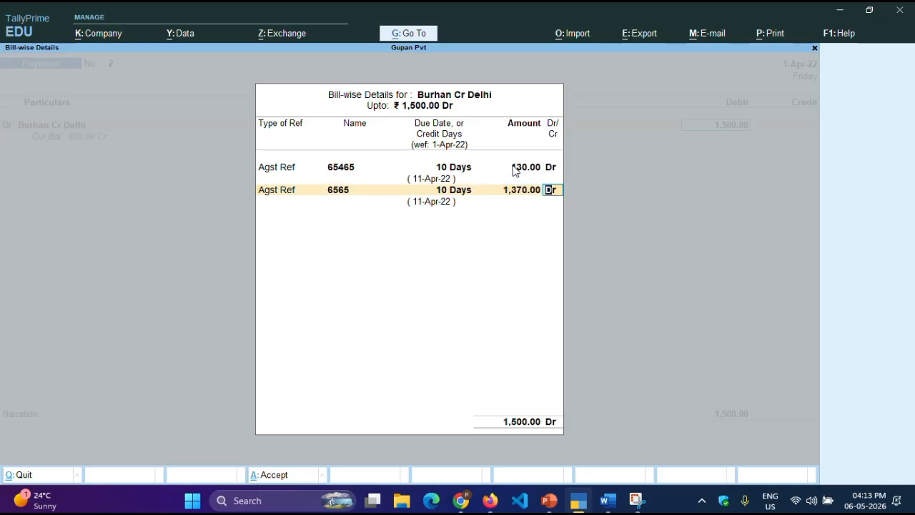
pyautogui.press('Return')
pyautogui.press('Return')
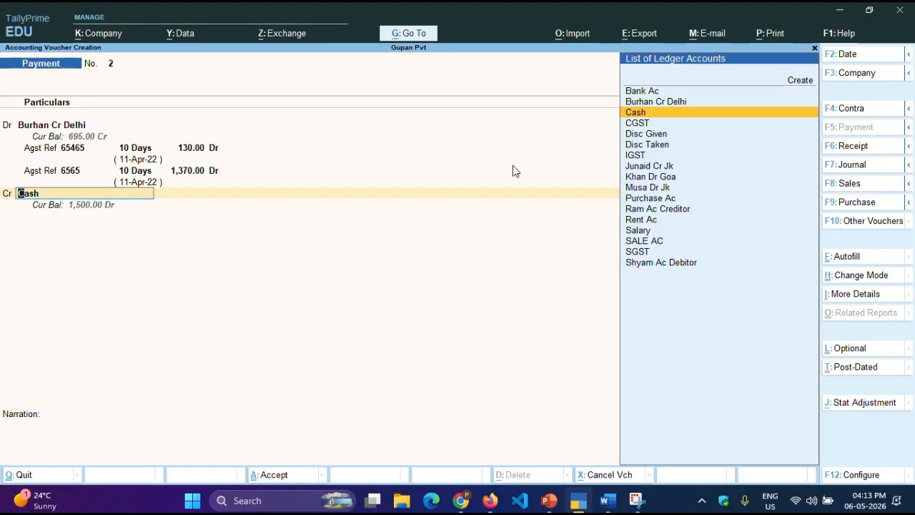
# Credit Cash with 1,500.00 and save the payment voucher without a narration.
pyautogui.press('Return')
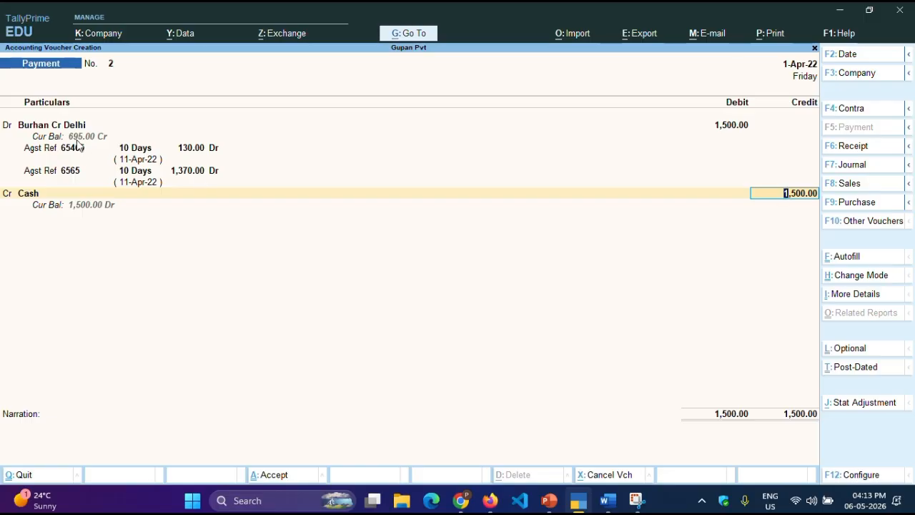
pyautogui.press('Return')
pyautogui.press('Return')
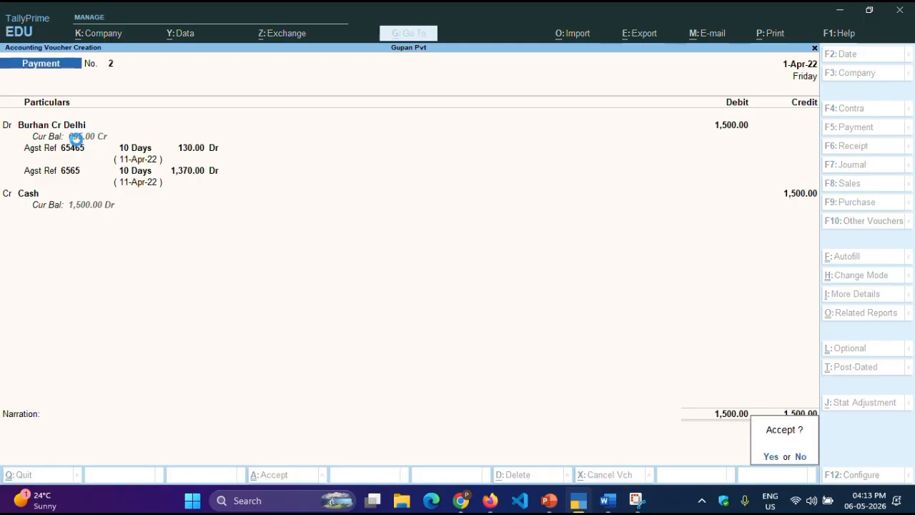
pyautogui.press('Return')
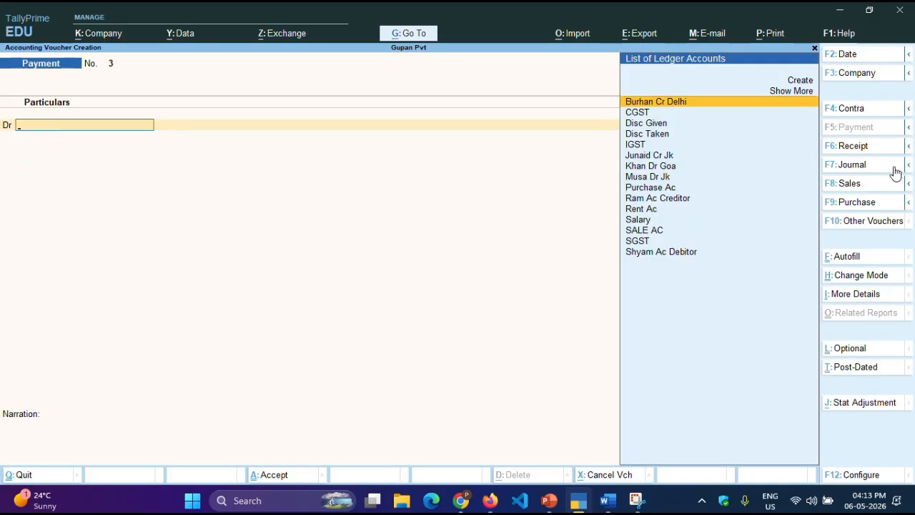
# Start another Receipt voucher and credit the Goa debtor's ledger with 646.00.
pyautogui.click(857, 188)
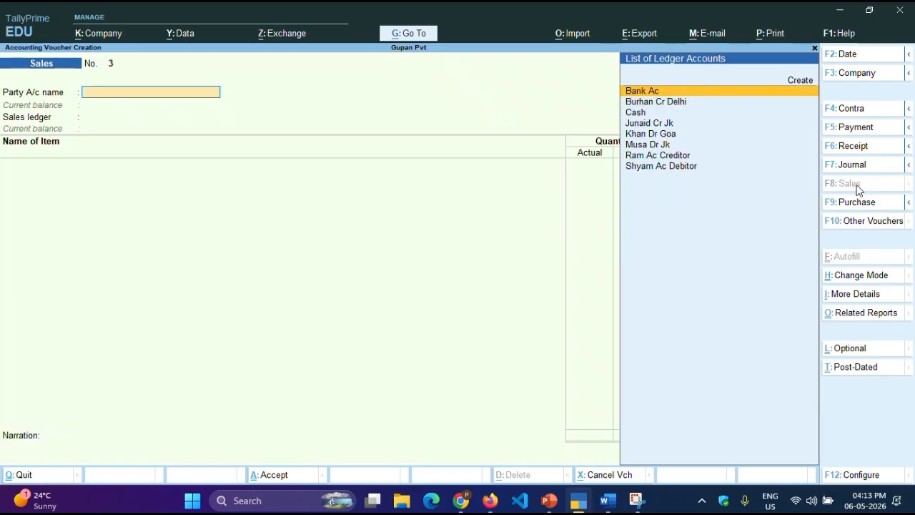
pyautogui.click(856, 147)
pyautogui.press('Down')
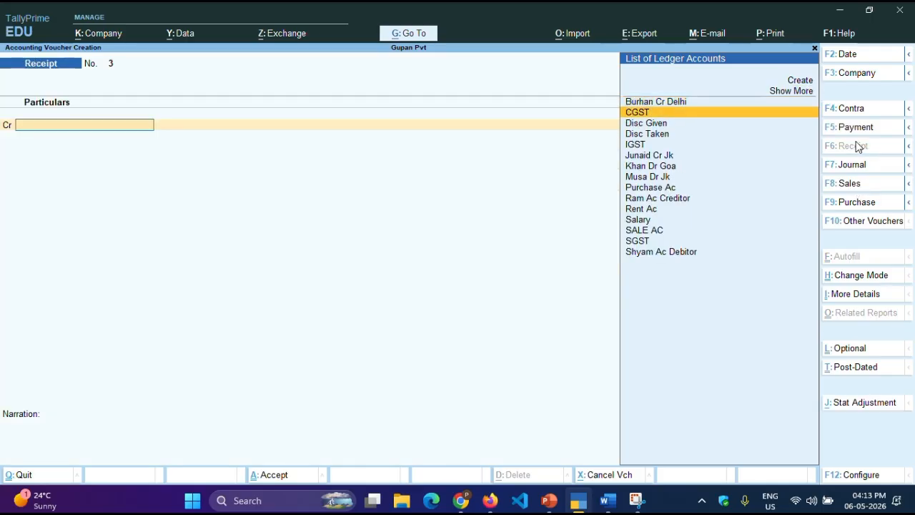
pyautogui.press('Down')
pyautogui.press('Down')
pyautogui.press('Down')
pyautogui.press('Down')
pyautogui.press('Down')
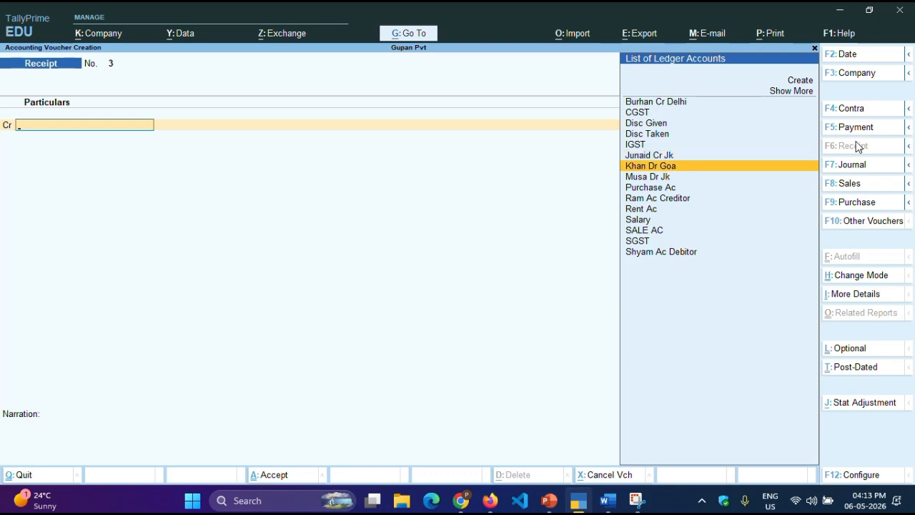
pyautogui.press('Return')
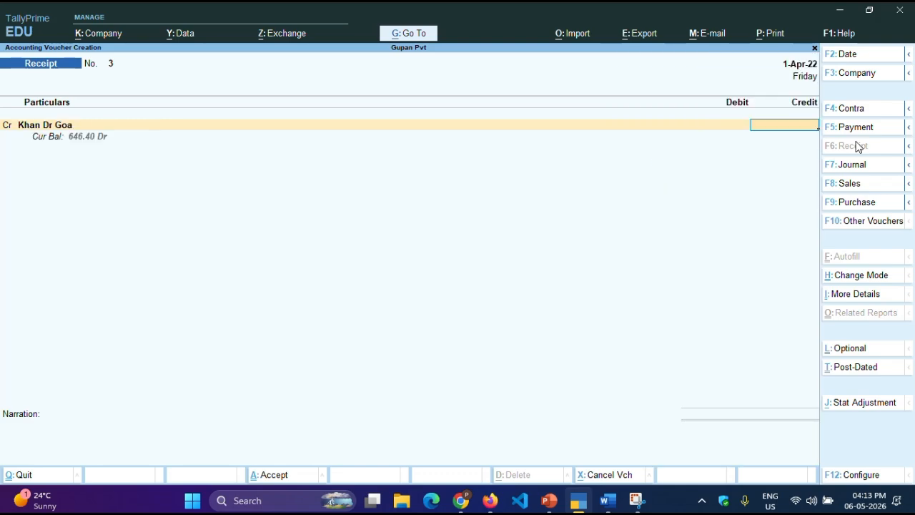
pyautogui.write('646')
pyautogui.press('Return')
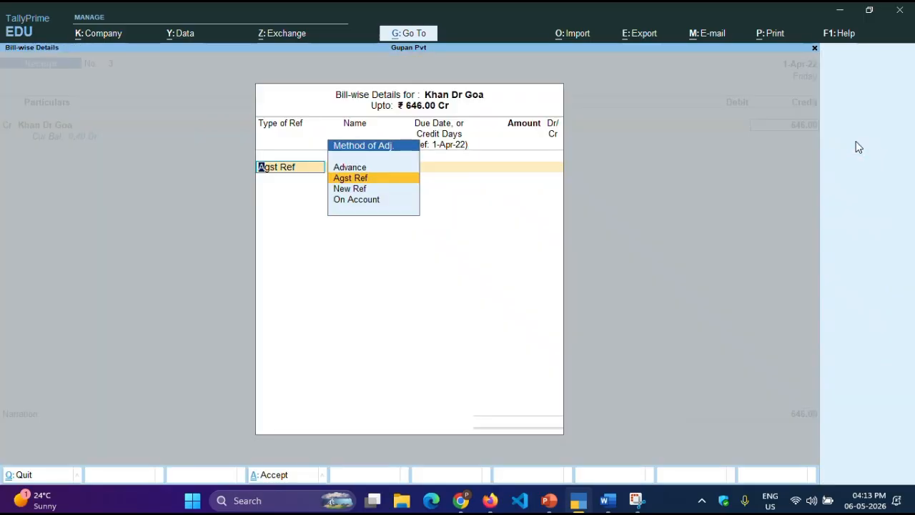
# Allocate the full 646.00 receipt as Agst Ref to the Goa debtor's pending bill 1.
pyautogui.press('Return')
pyautogui.press('Return')
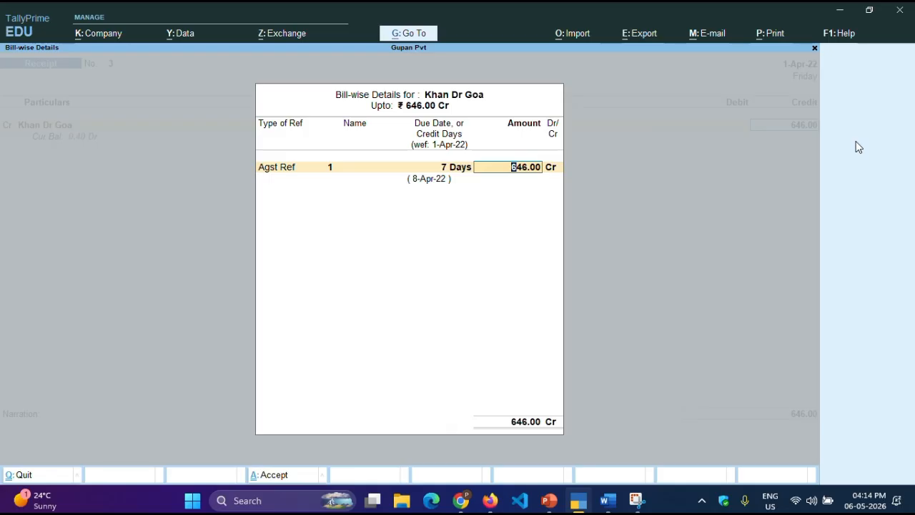
pyautogui.press('Return')
pyautogui.press('Return')
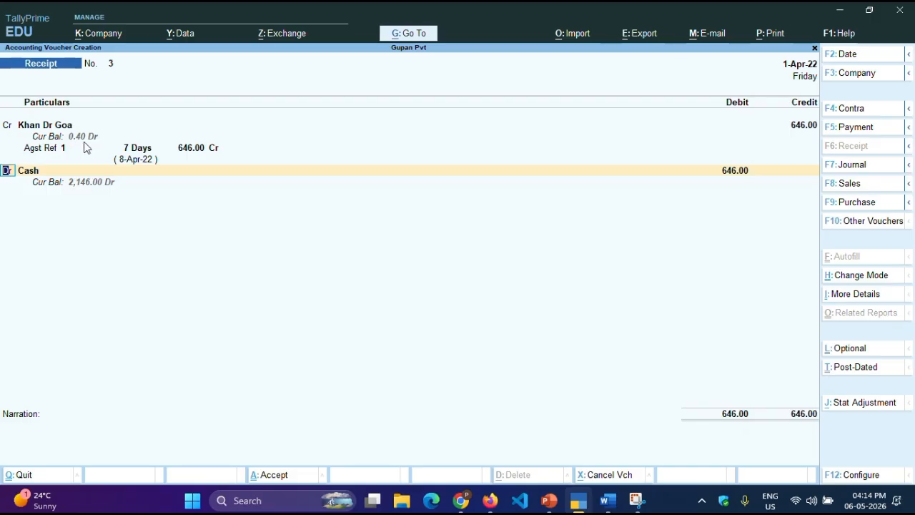
# Debit Cash with 646.00 and save the receipt voucher without a narration.
pyautogui.press('Return')
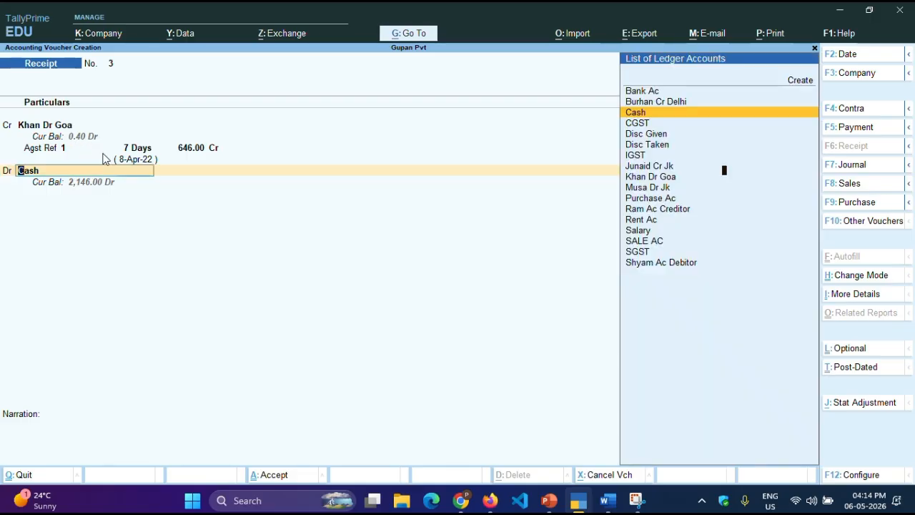
pyautogui.press('Return')
pyautogui.press('Return')
pyautogui.press('Return')
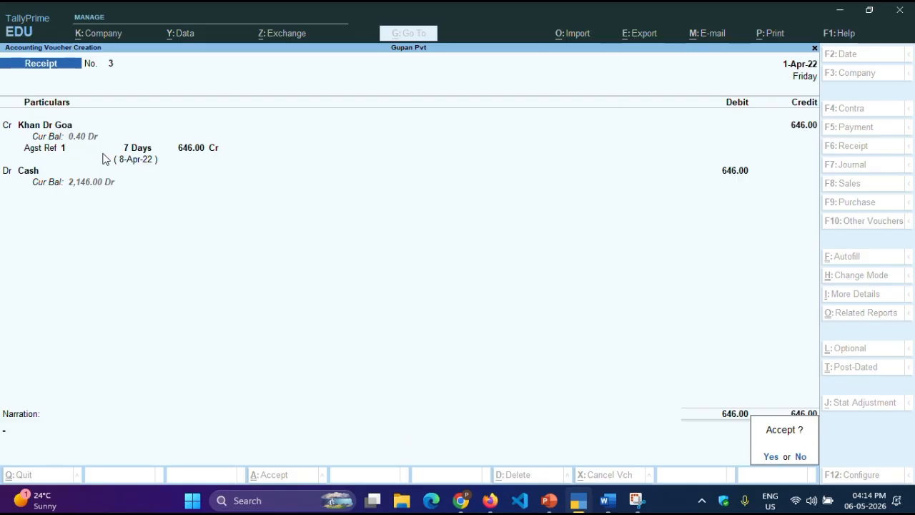
pyautogui.press('Return')
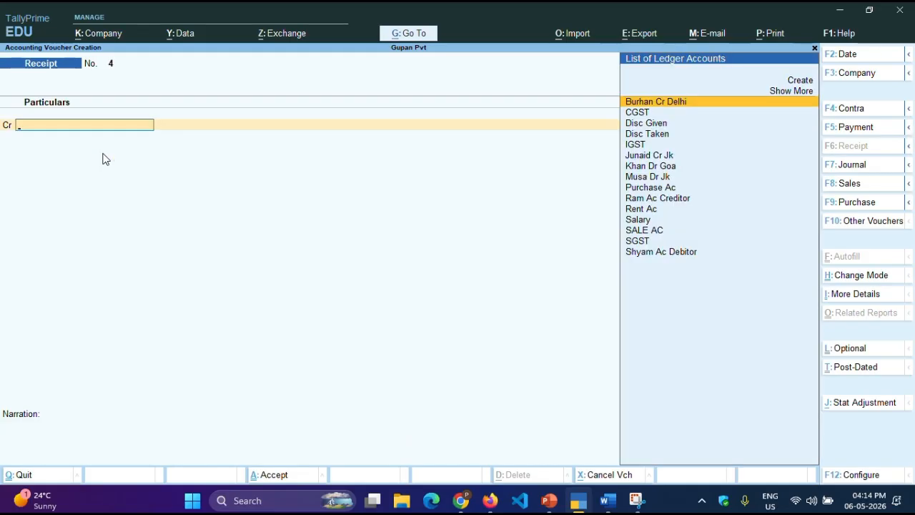